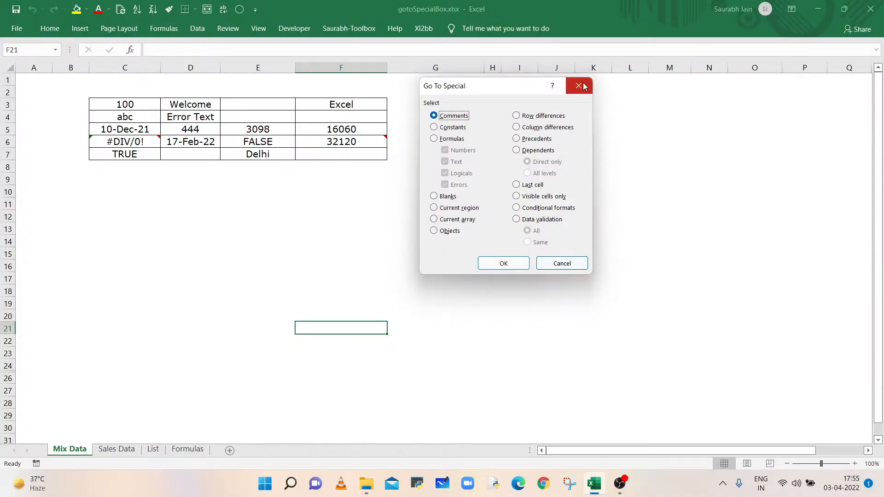
- Open the Go To Special dialog from the Find & Select menu and close it again
{"action": "left_click", "coordinate": [579, 87]}
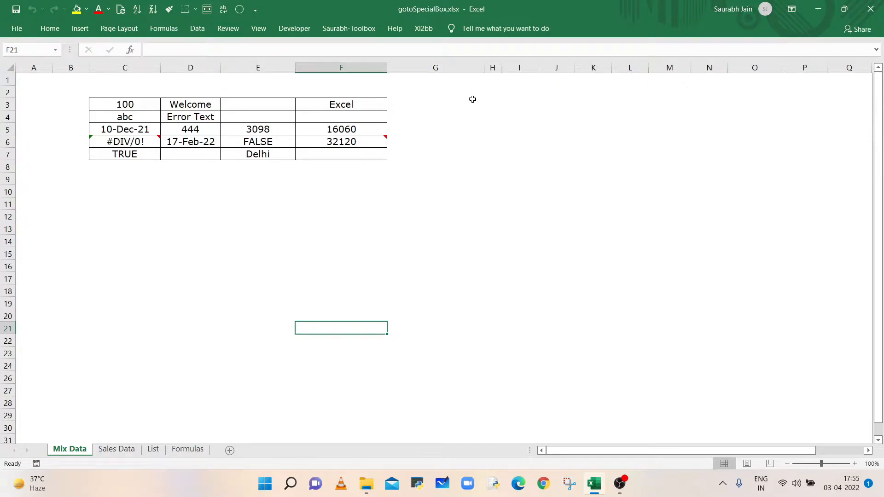
{"action": "left_click", "coordinate": [50, 29]}
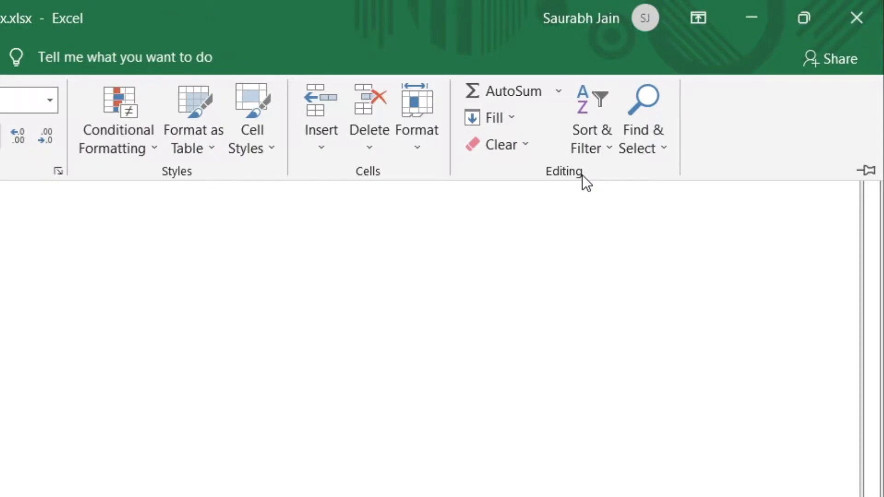
{"action": "left_click", "coordinate": [662, 151]}
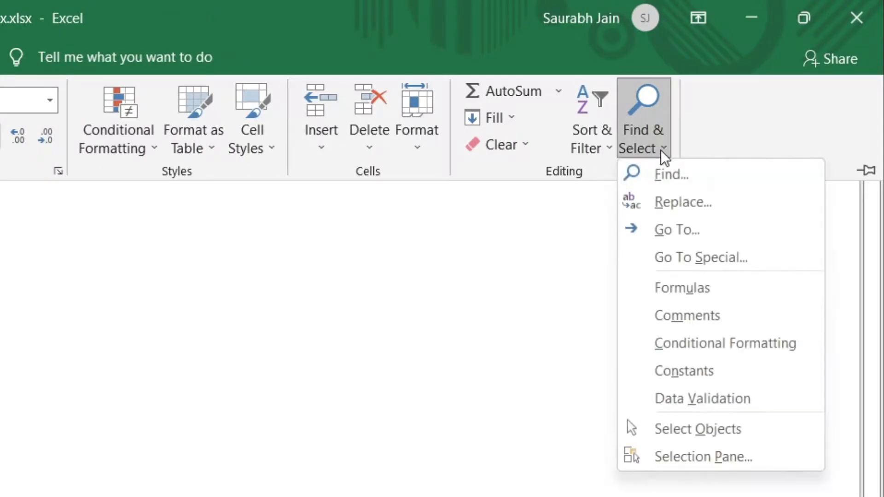
{"action": "left_click", "coordinate": [746, 261]}
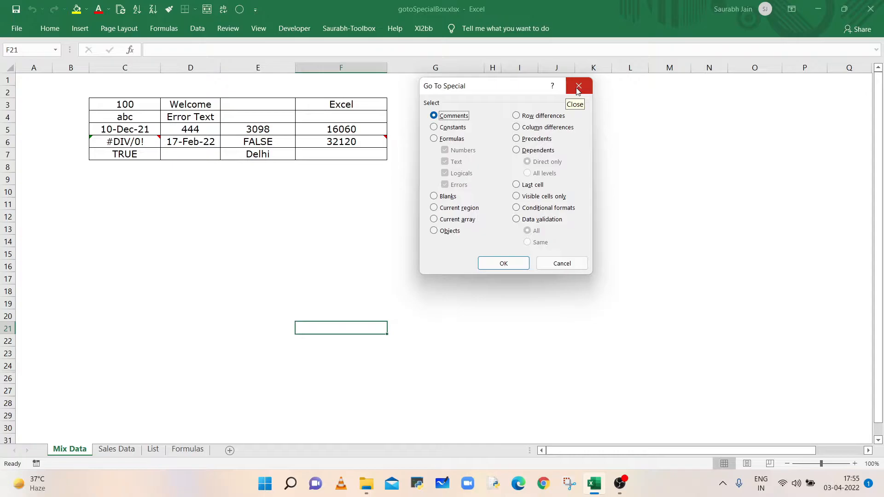
{"action": "left_click", "coordinate": [578, 87]}
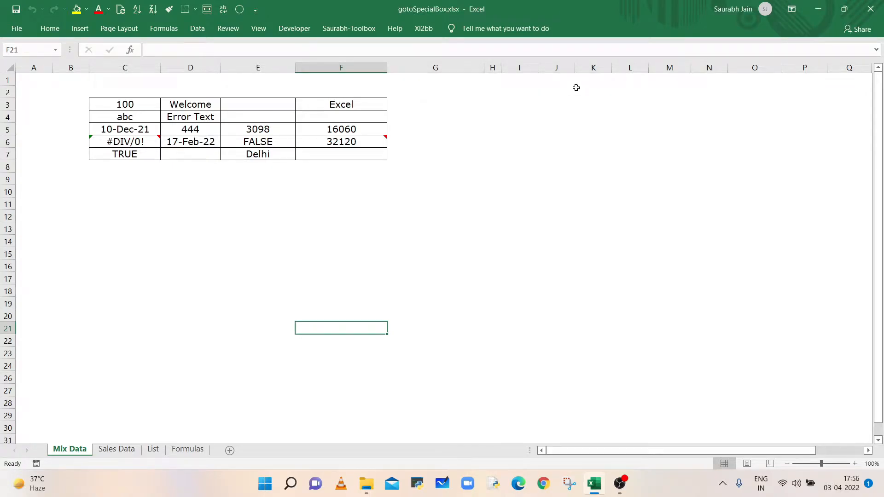
- Reach the Go To Special dialog twice through the Go To dialog, cancelling it each time
{"action": "key", "text": "F5"}
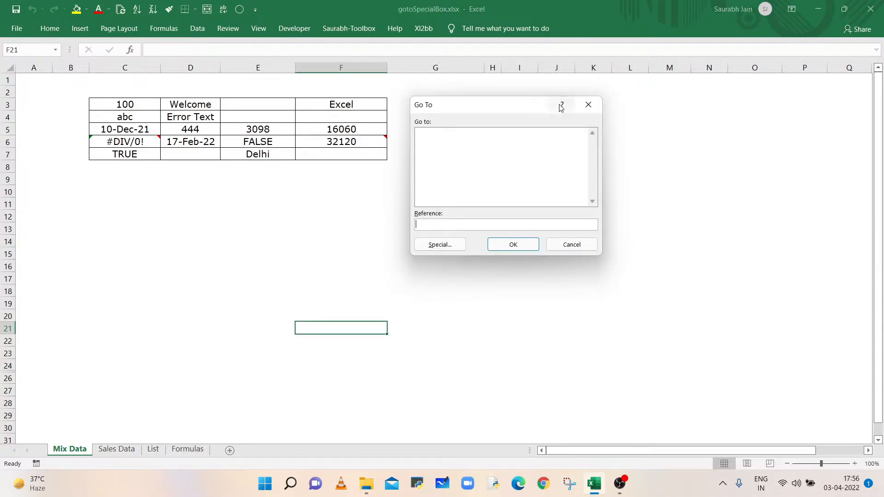
{"action": "left_click", "coordinate": [440, 244]}
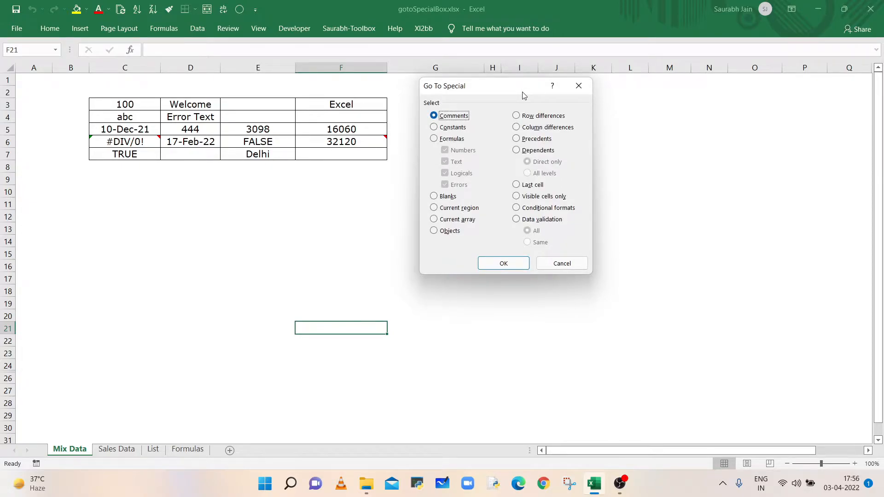
{"action": "left_click", "coordinate": [560, 263]}
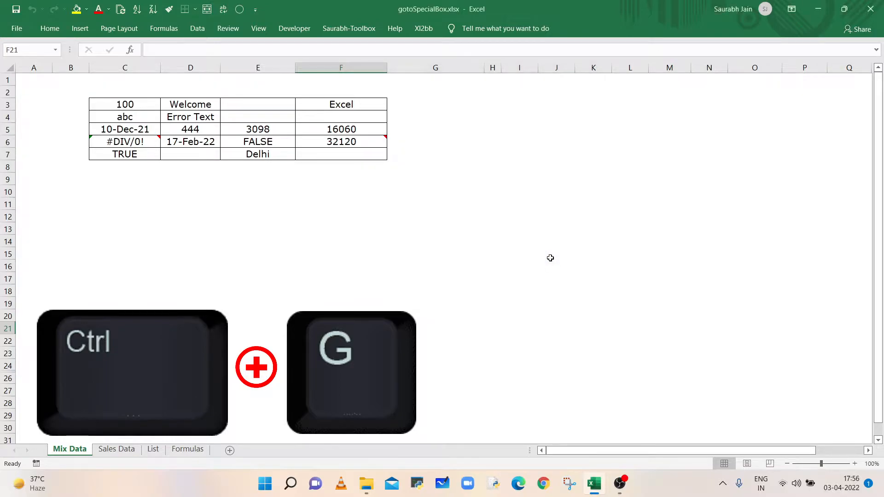
{"action": "key", "text": "ctrl+g"}
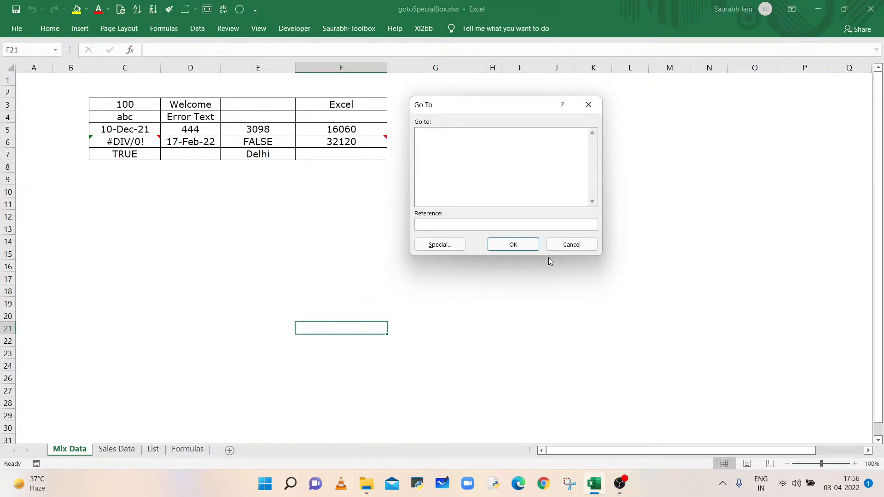
{"action": "left_click", "coordinate": [454, 247]}
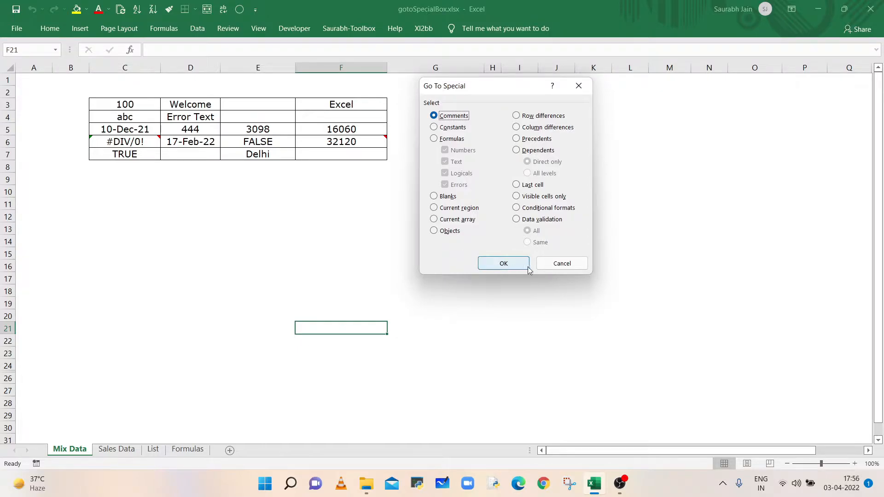
{"action": "left_click", "coordinate": [562, 264]}
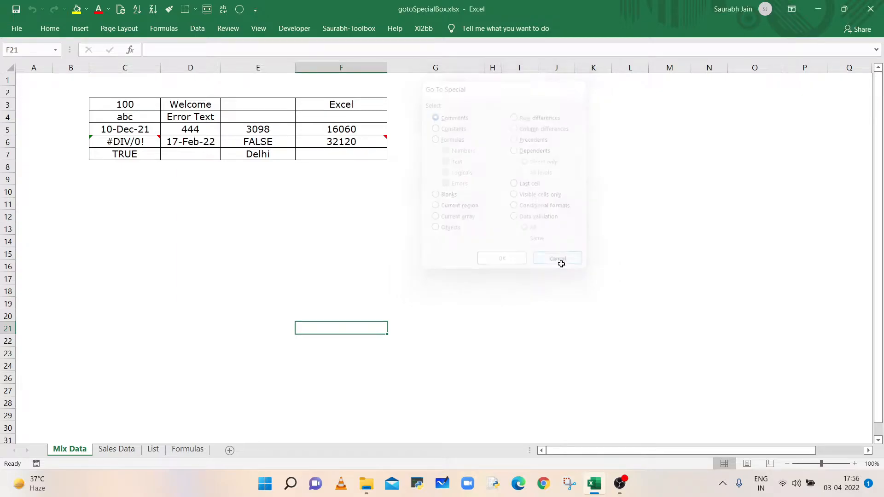
- Add the Go To Special command from the Find & Select menu to the Quick Access Toolbar
{"action": "left_click", "coordinate": [50, 29]}
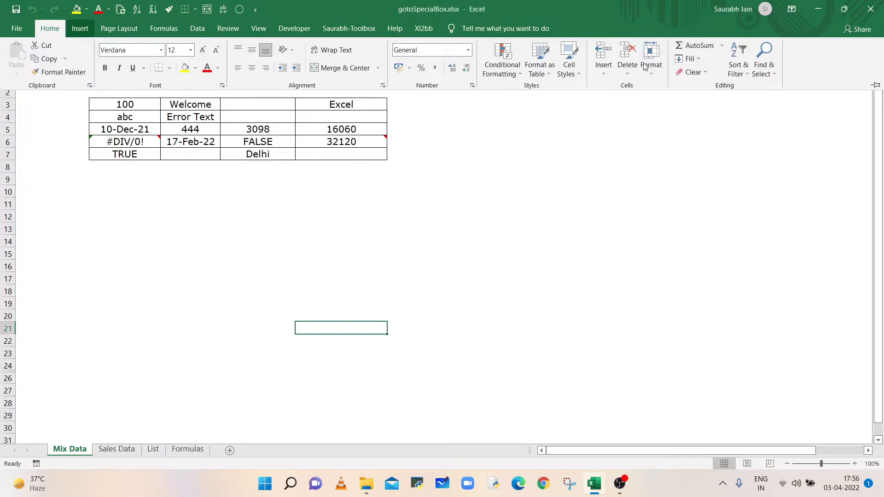
{"action": "left_click", "coordinate": [765, 66]}
{"action": "right_click", "coordinate": [790, 130]}
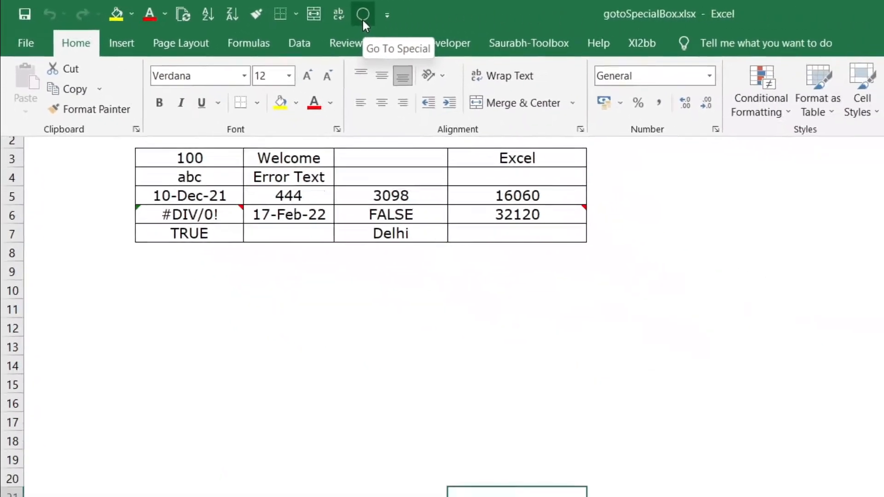
- Select all cells with comments using Go To Special Comments and cycle through the selected cells
{"action": "left_click", "coordinate": [239, 11]}
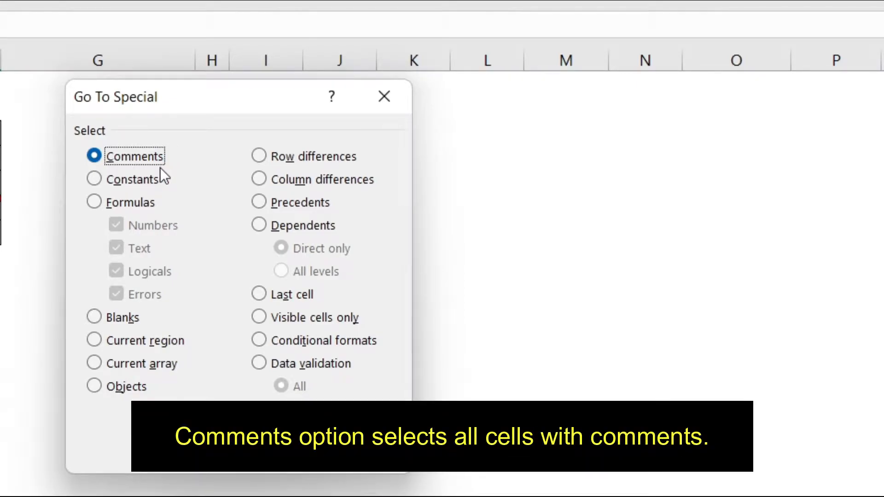
{"action": "left_click", "coordinate": [387, 350]}
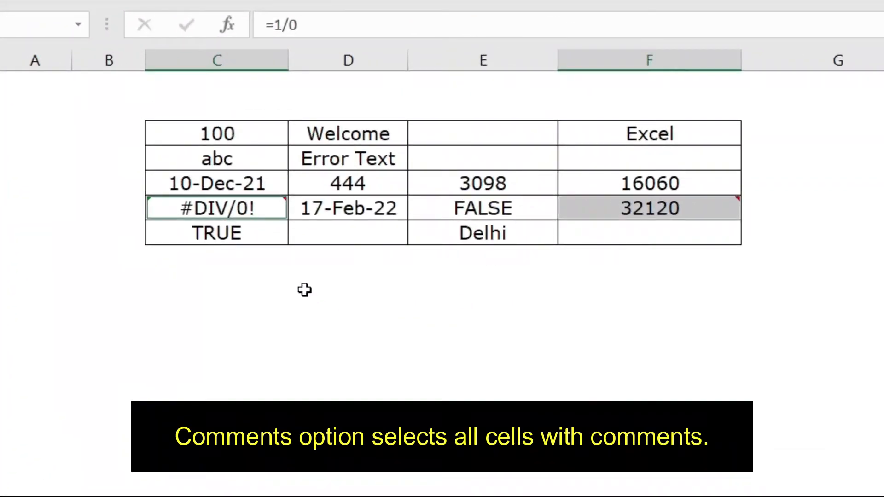
{"action": "mouse_move", "coordinate": [242, 211]}
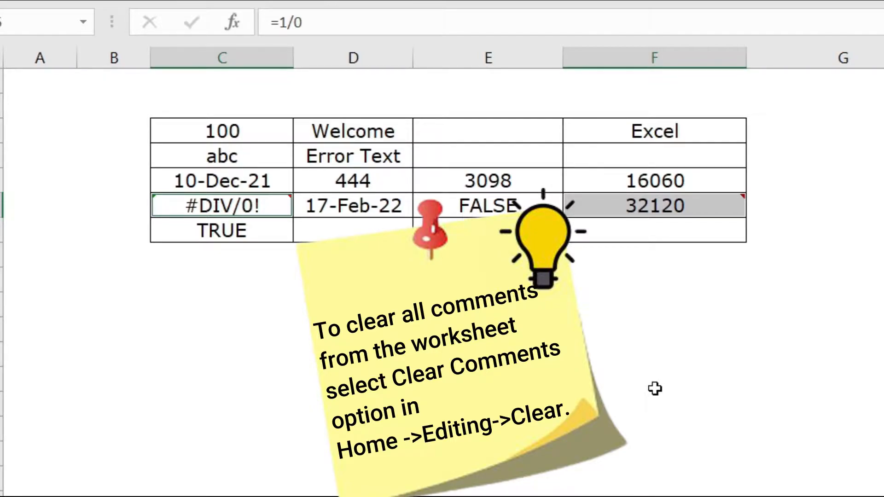
{"action": "key", "text": "Tab"}
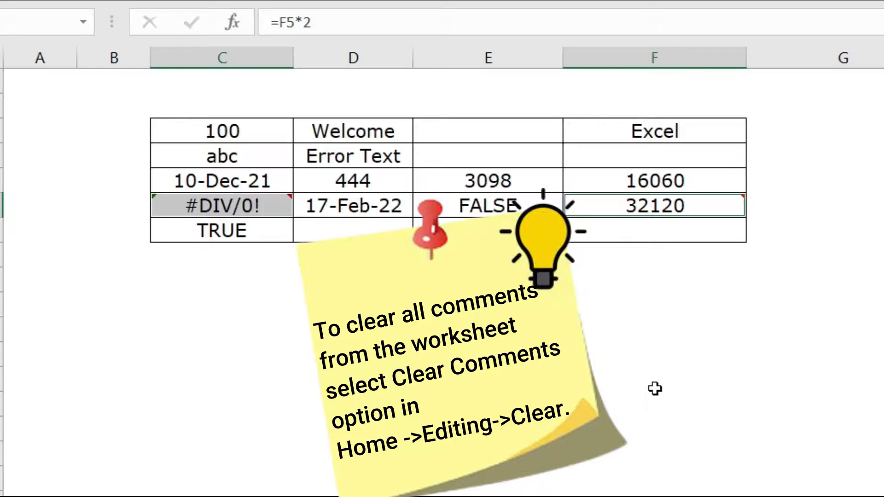
{"action": "key", "text": "Tab"}
{"action": "key", "text": "Tab"}
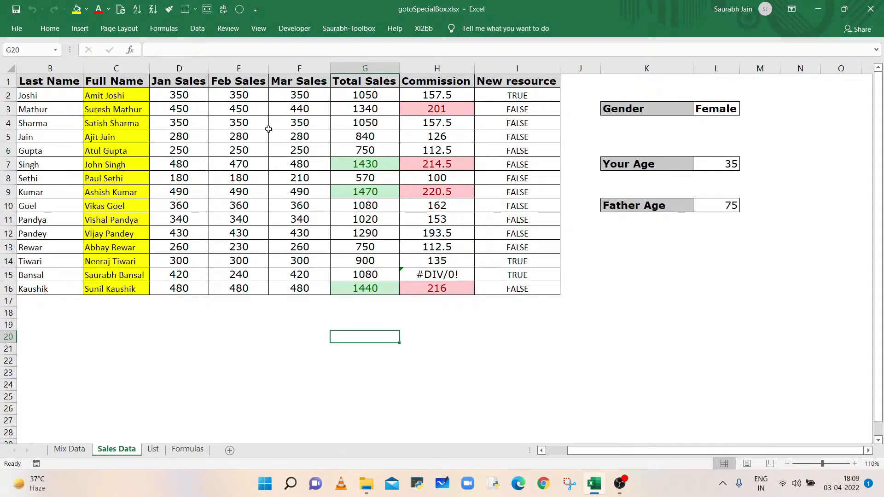
- Select the Commission cells H2:H16 and use Go To Special Constants to pick out the hard-coded values among them
{"action": "left_click", "coordinate": [353, 109]}
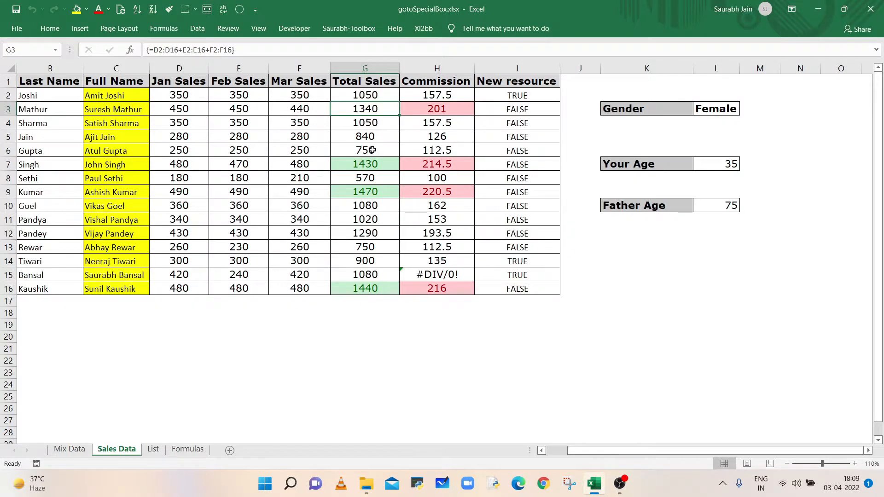
{"action": "left_click", "coordinate": [447, 111]}
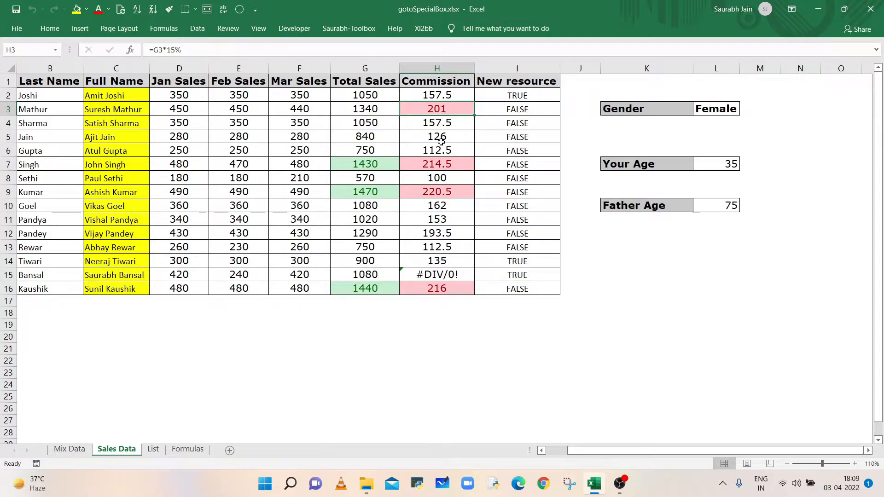
{"action": "left_click_drag", "start_coordinate": [437, 99], "coordinate": [434, 288]}
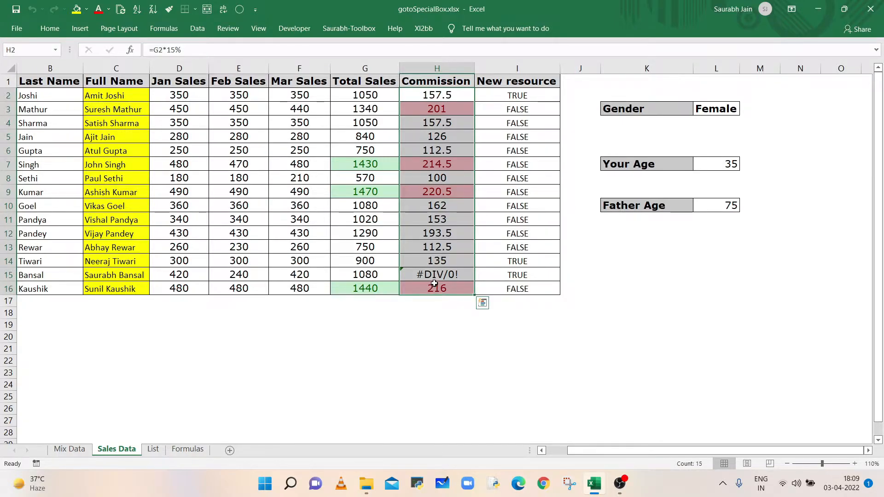
{"action": "left_click", "coordinate": [240, 11]}
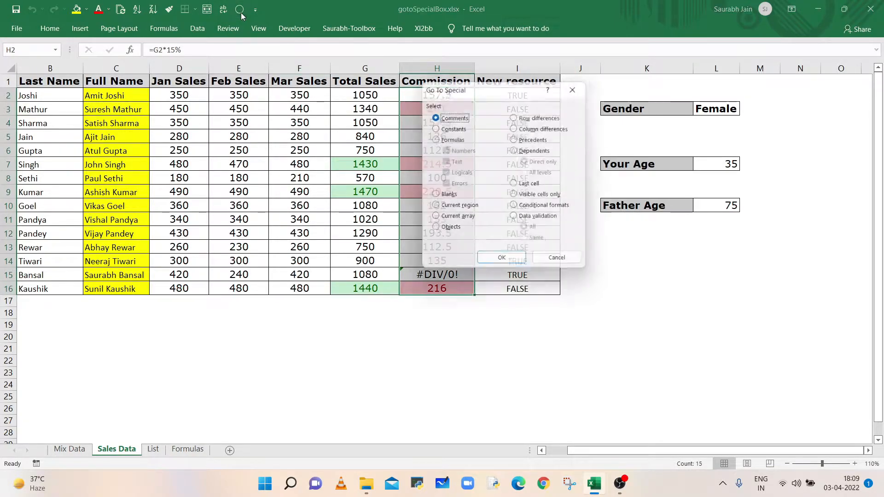
{"action": "left_click_drag", "start_coordinate": [505, 89], "coordinate": [684, 111]}
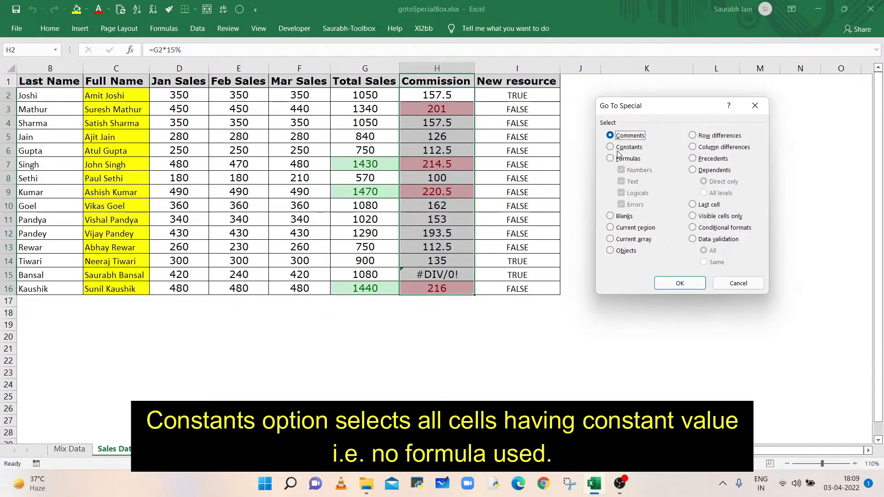
{"action": "left_click", "coordinate": [634, 150]}
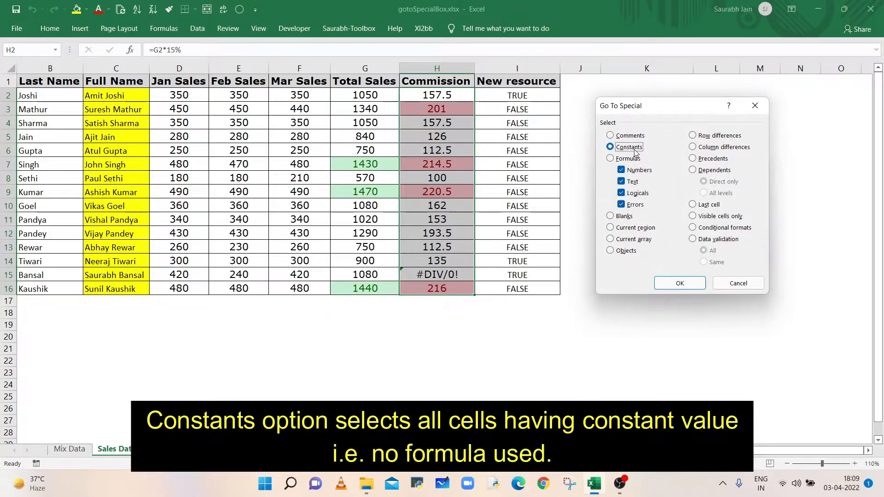
{"action": "left_click", "coordinate": [686, 285]}
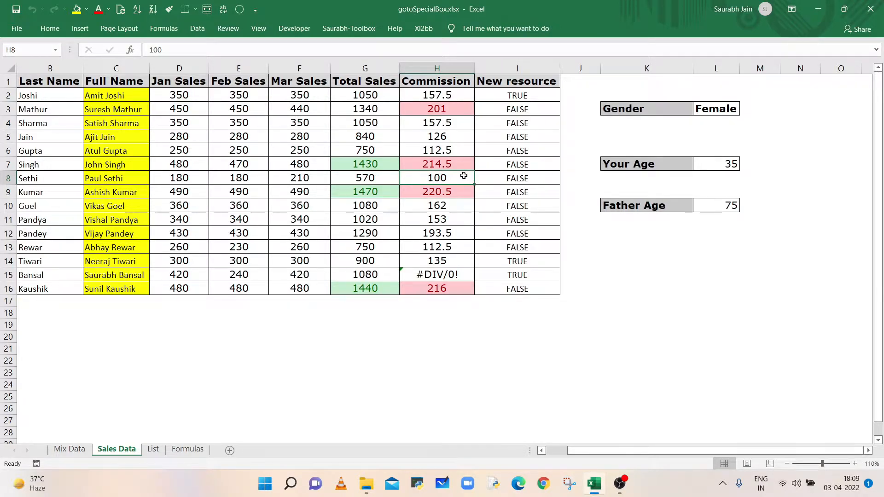
- Copy the commission formula from H7 into H8, replacing the constant value
{"action": "key", "text": "Up"}
{"action": "key", "text": "ctrl+c"}
{"action": "key", "text": "Down"}
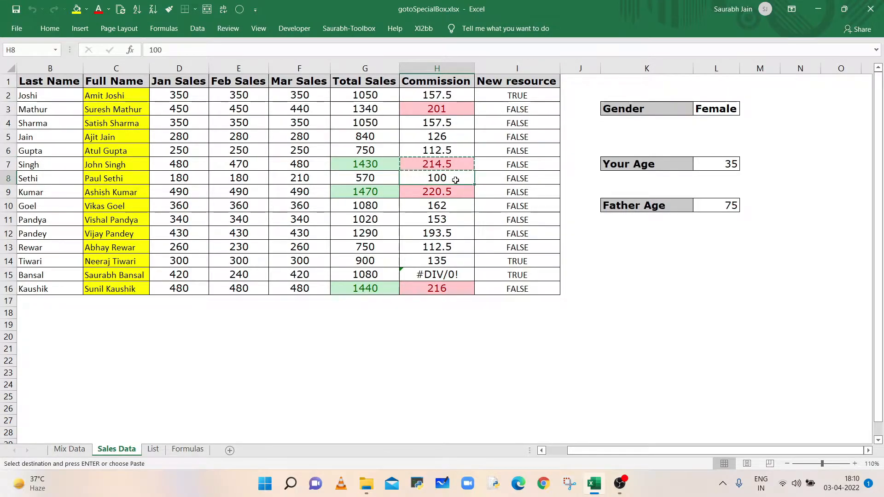
{"action": "key", "text": "Return"}
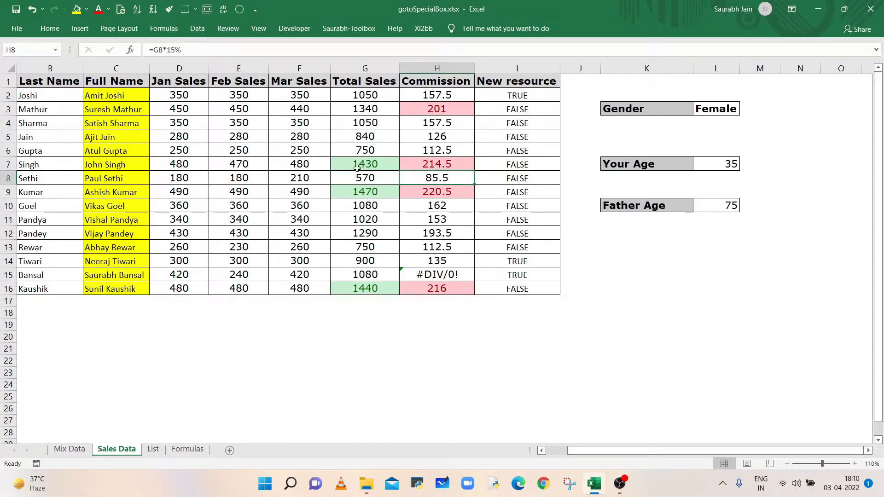
- Select all text constants on the sheet with Go To Special Constants, leaving only Text checked
{"action": "left_click", "coordinate": [239, 9]}
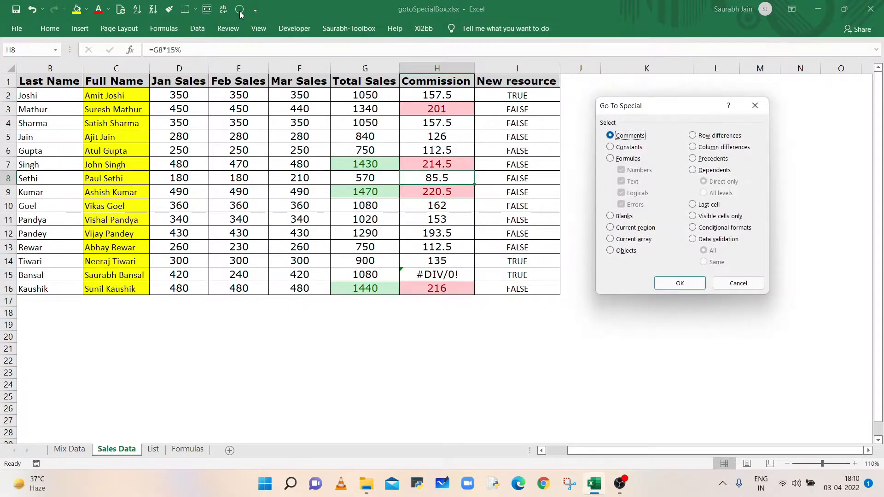
{"action": "left_click", "coordinate": [629, 147]}
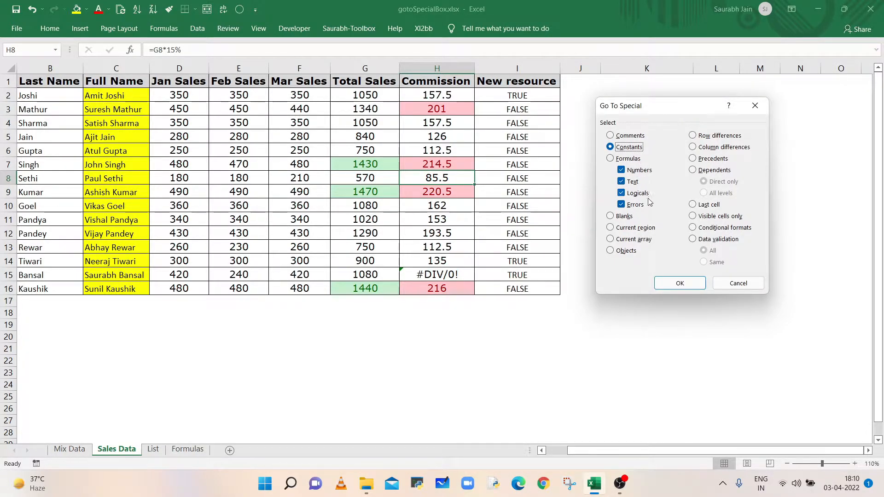
{"action": "left_click", "coordinate": [637, 171]}
{"action": "left_click", "coordinate": [638, 193]}
{"action": "left_click", "coordinate": [637, 205]}
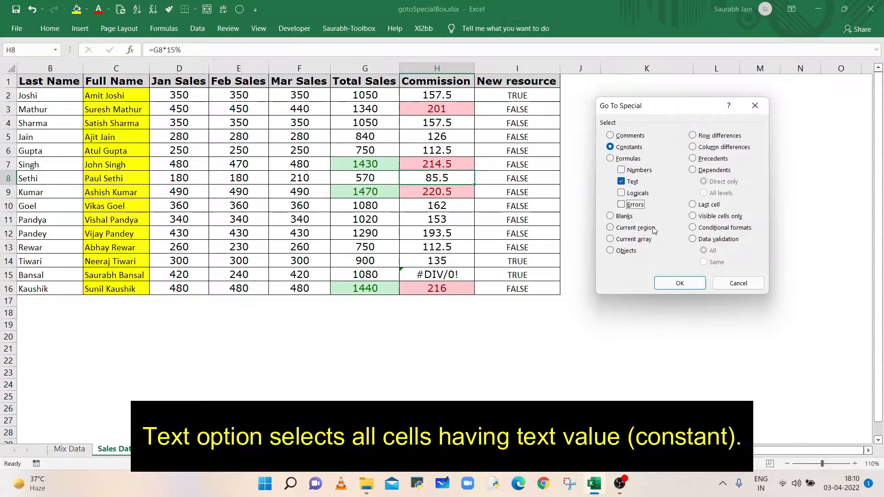
{"action": "left_click", "coordinate": [680, 282]}
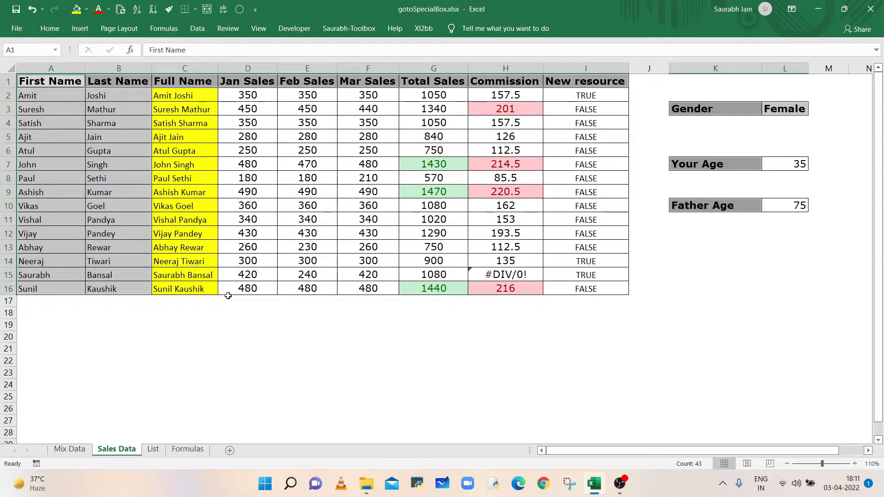
- Select all logical constants with Go To Special Constants, leaving only Logicals checked, then deselect
{"action": "left_click", "coordinate": [214, 311]}
{"action": "left_click", "coordinate": [239, 10]}
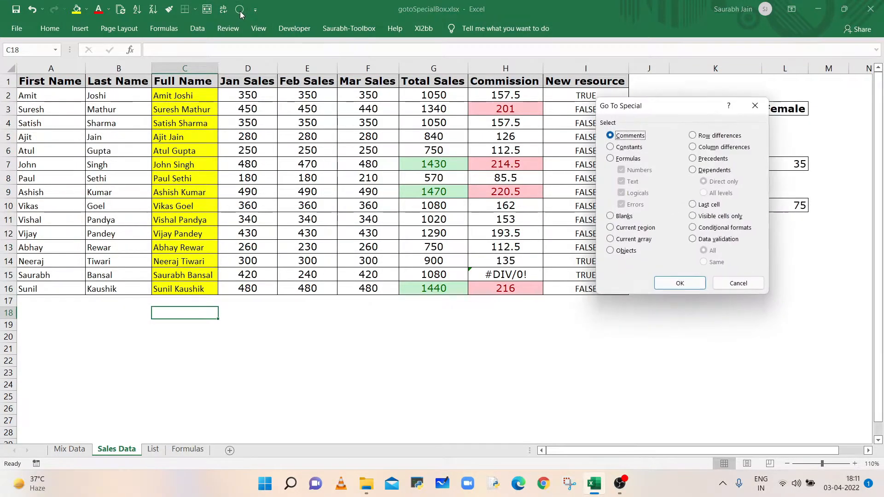
{"action": "left_click", "coordinate": [626, 148]}
{"action": "left_click", "coordinate": [631, 171]}
{"action": "left_click", "coordinate": [628, 182]}
{"action": "left_click", "coordinate": [636, 205]}
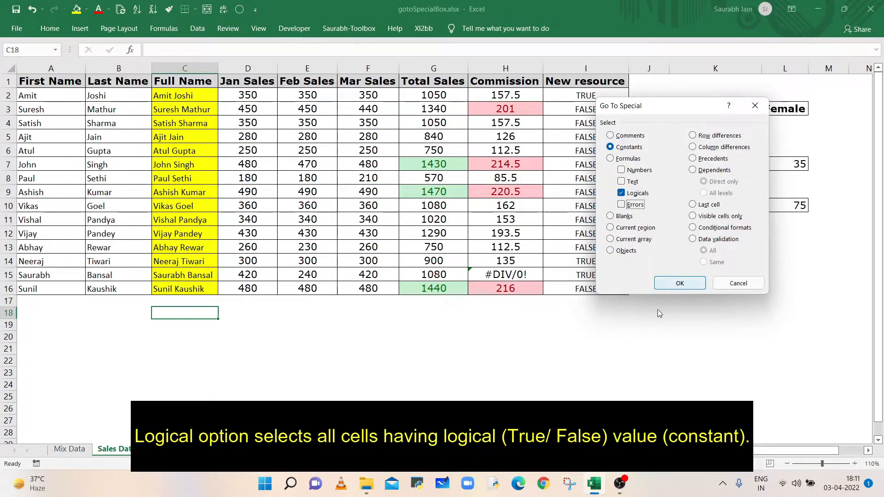
{"action": "left_click", "coordinate": [680, 284]}
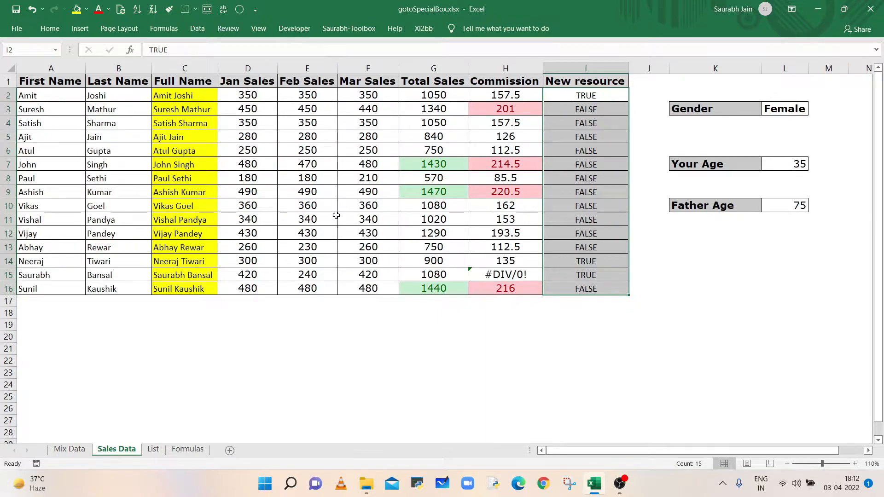
{"action": "left_click", "coordinate": [308, 219]}
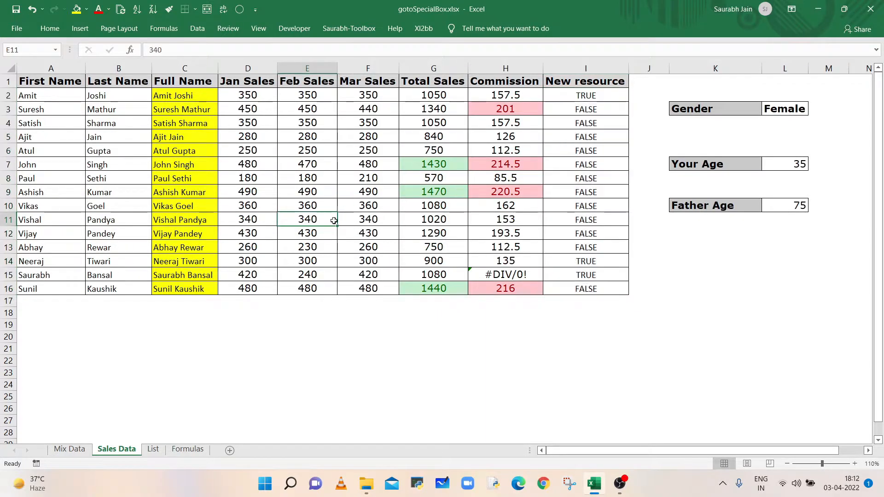
- Select all numeric constants with Go To Special Constants, leaving only Numbers checked
{"action": "left_click", "coordinate": [240, 9]}
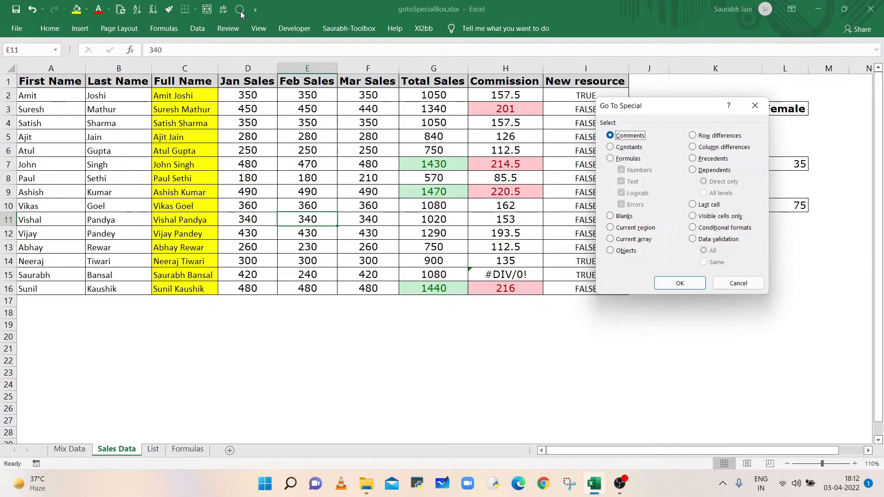
{"action": "left_click", "coordinate": [632, 149]}
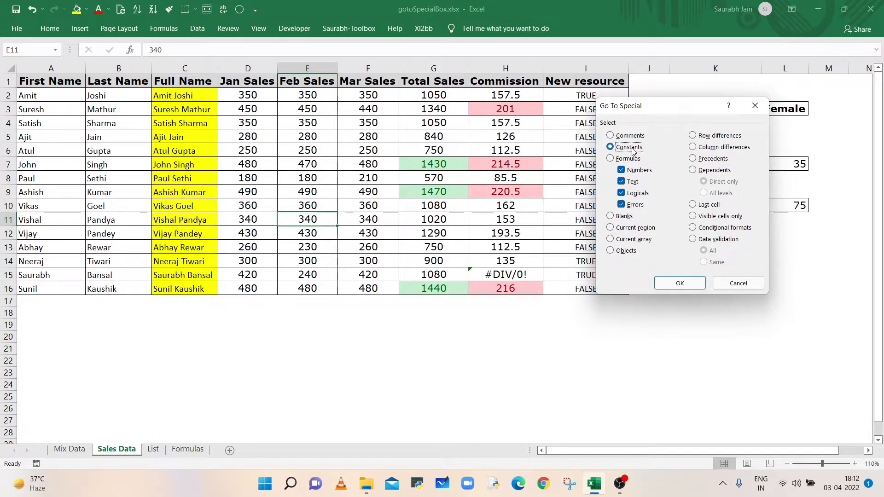
{"action": "left_click", "coordinate": [635, 183]}
{"action": "left_click", "coordinate": [637, 194]}
{"action": "left_click", "coordinate": [632, 205]}
{"action": "left_click", "coordinate": [690, 283]}
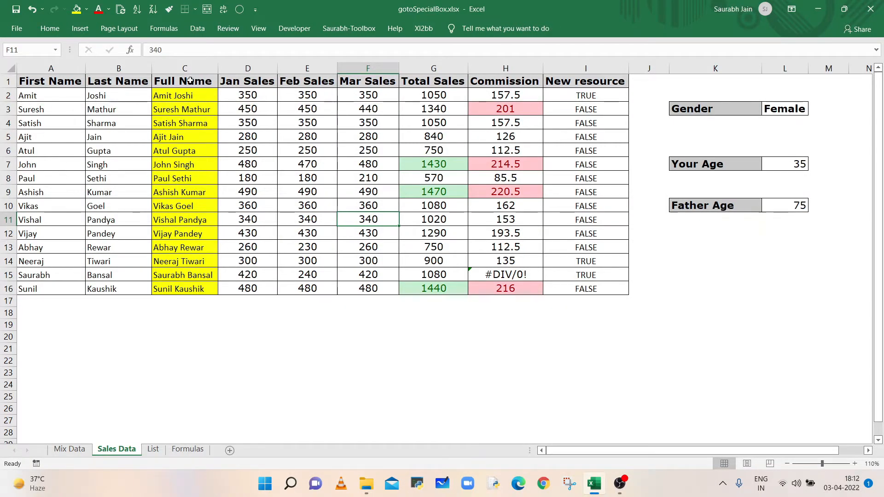
- Select all formula cells returning text with Go To Special Formulas, leaving only Text checked
{"action": "left_click", "coordinate": [239, 12]}
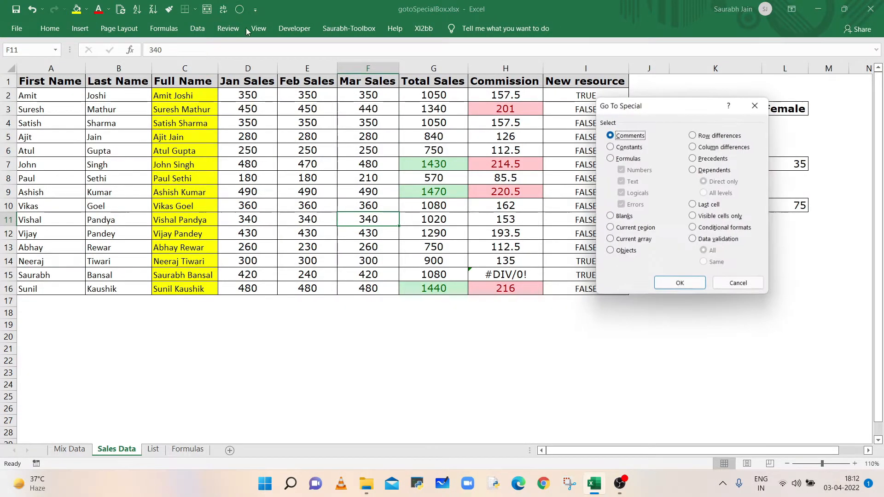
{"action": "left_click", "coordinate": [631, 161]}
{"action": "left_click", "coordinate": [639, 173]}
{"action": "left_click", "coordinate": [639, 172]}
{"action": "left_click", "coordinate": [639, 194]}
{"action": "left_click", "coordinate": [638, 205]}
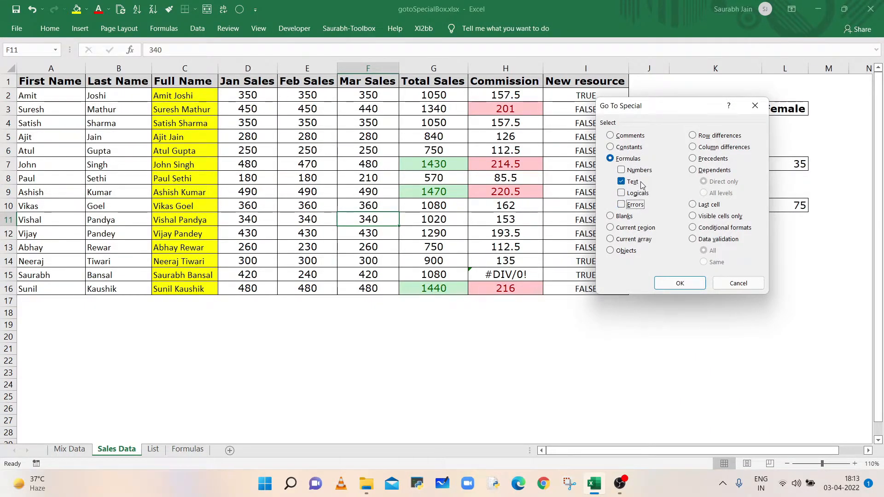
{"action": "left_click", "coordinate": [679, 283]}
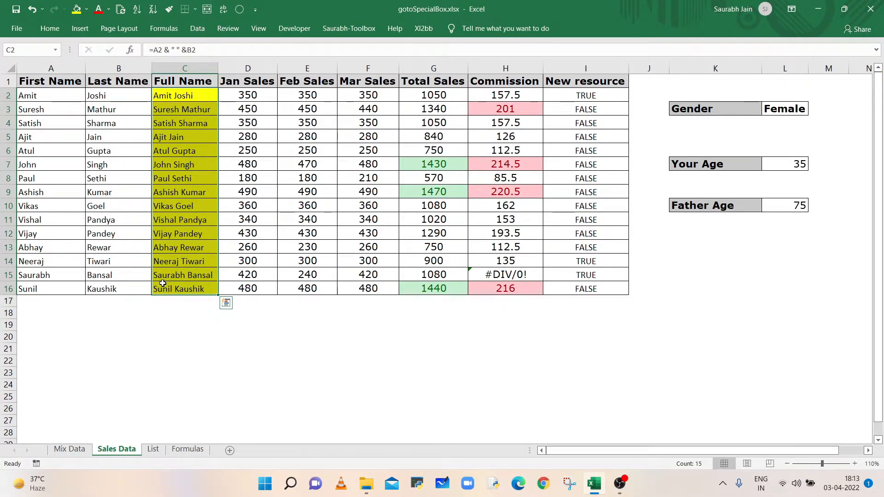
- Select all formula cells returning numbers with Go To Special Formulas, leaving only Numbers checked
{"action": "left_click", "coordinate": [307, 150]}
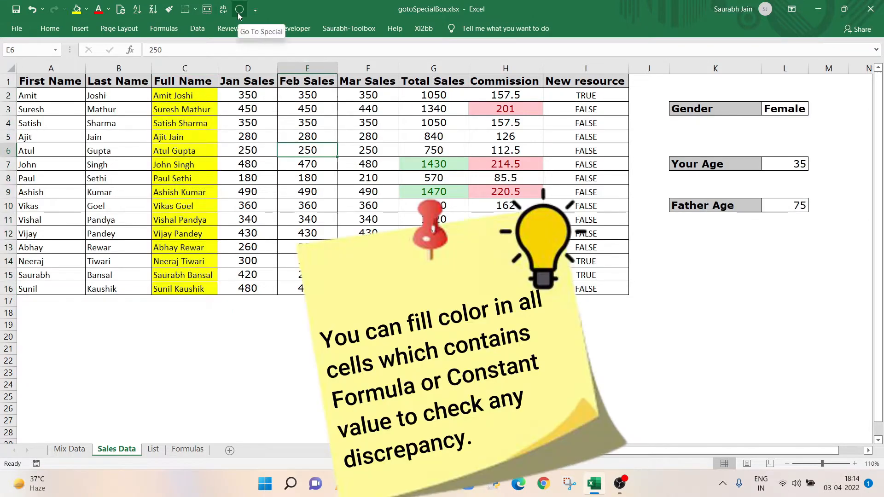
{"action": "left_click", "coordinate": [239, 10]}
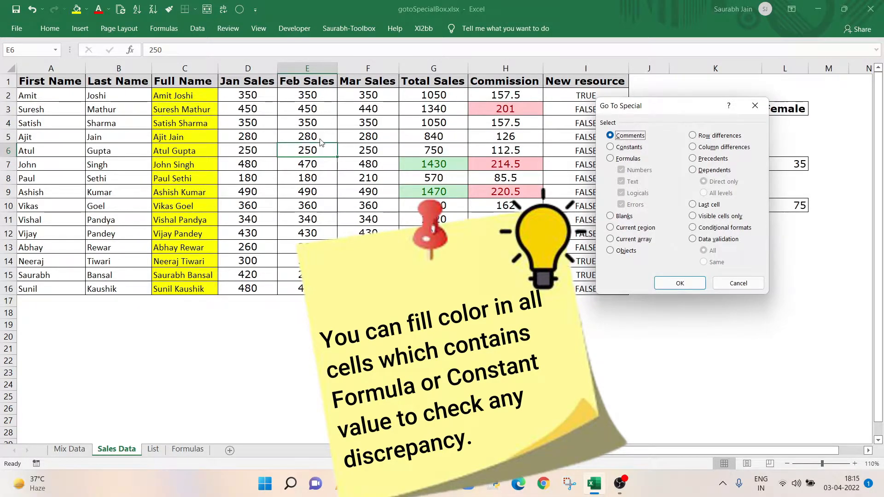
{"action": "left_click", "coordinate": [628, 159]}
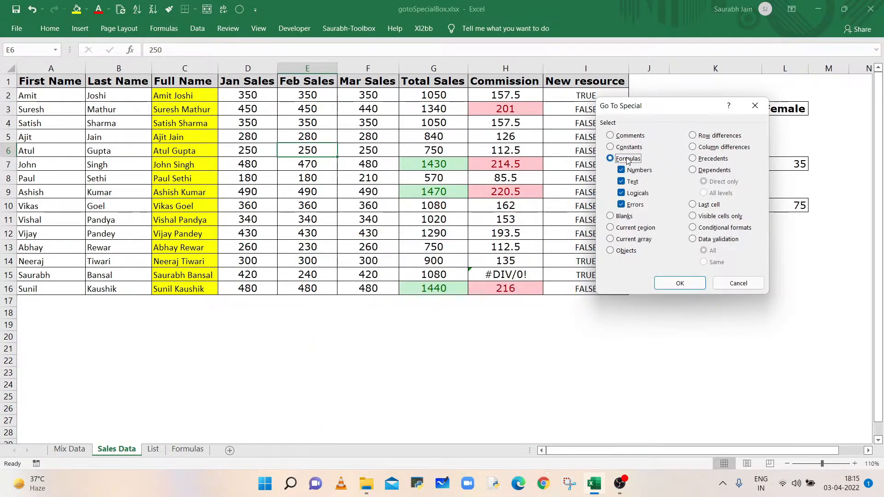
{"action": "left_click", "coordinate": [632, 182]}
{"action": "left_click", "coordinate": [638, 193]}
{"action": "left_click", "coordinate": [635, 206]}
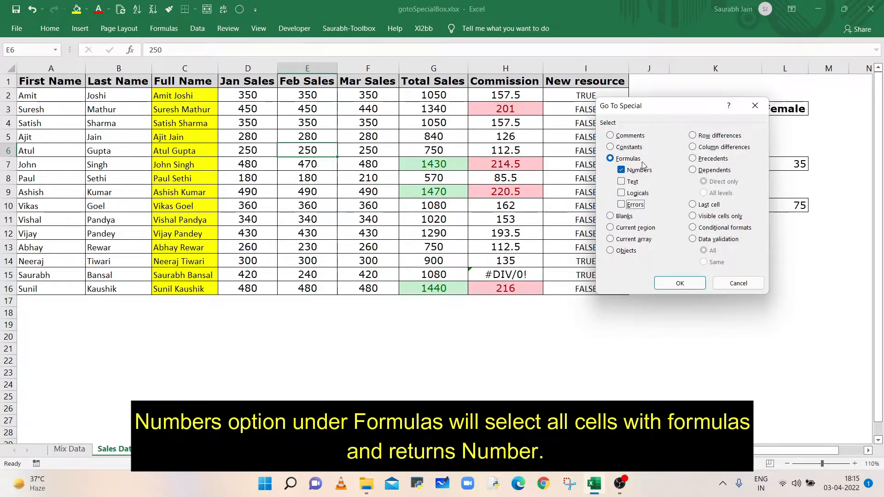
{"action": "left_click", "coordinate": [680, 284]}
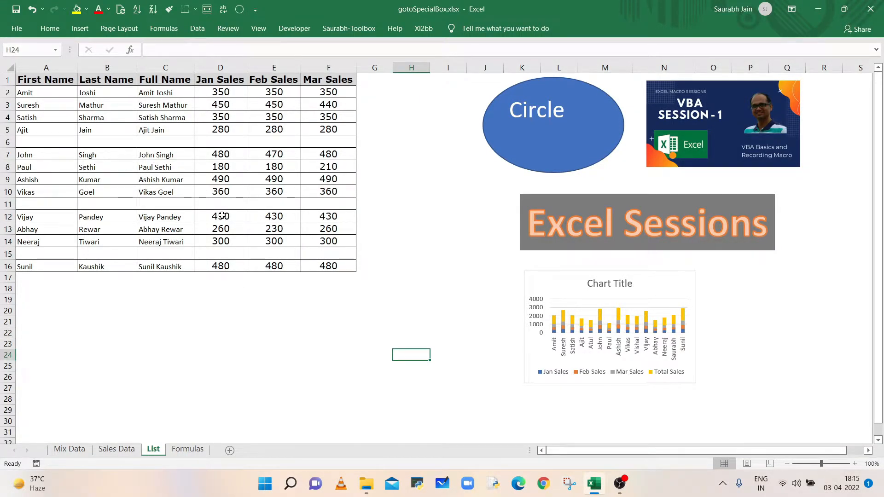
- On the List sheet, select all blank cells in the table with Go To Special Blanks
{"action": "left_click", "coordinate": [44, 148]}
{"action": "left_click", "coordinate": [36, 203]}
{"action": "left_click", "coordinate": [39, 255]}
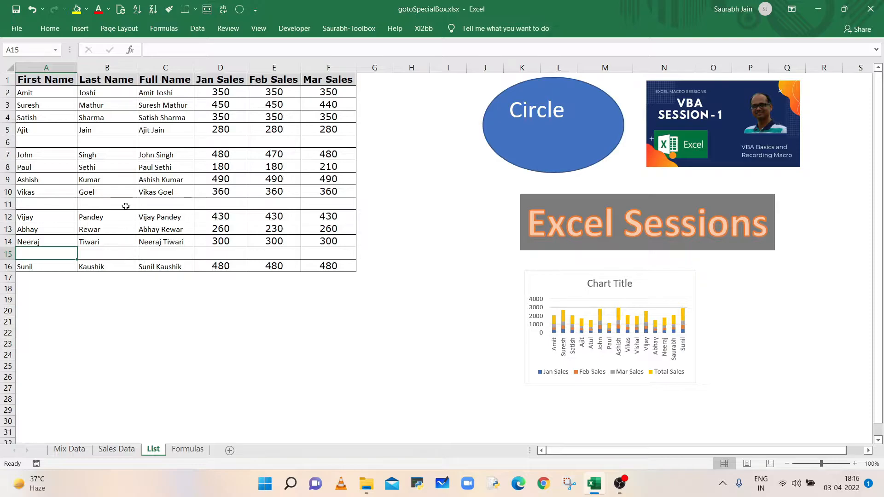
{"action": "left_click", "coordinate": [239, 10]}
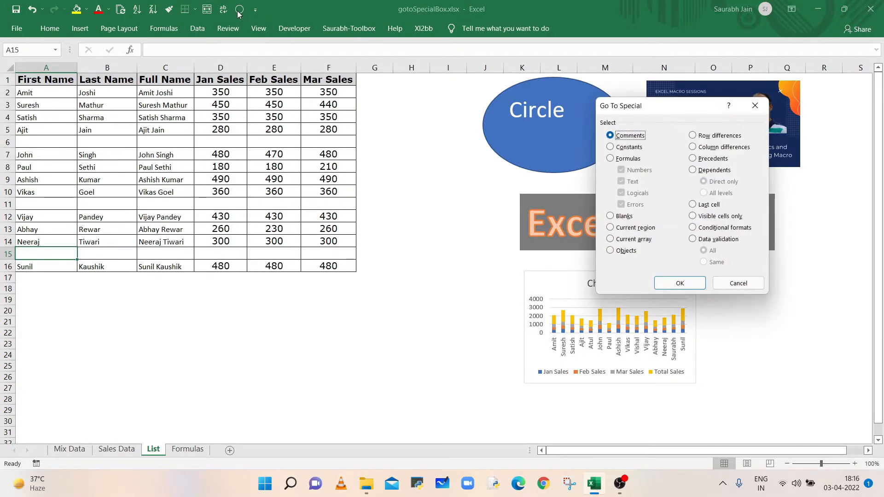
{"action": "left_click", "coordinate": [625, 220]}
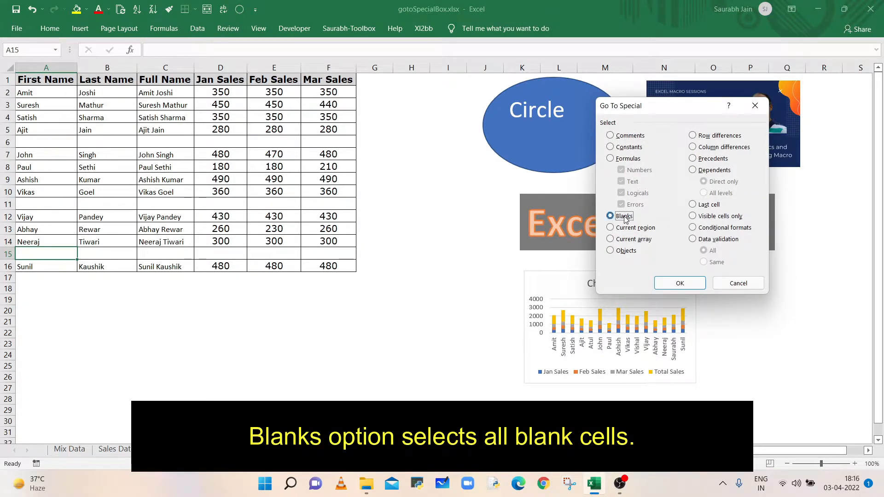
{"action": "left_click", "coordinate": [671, 285]}
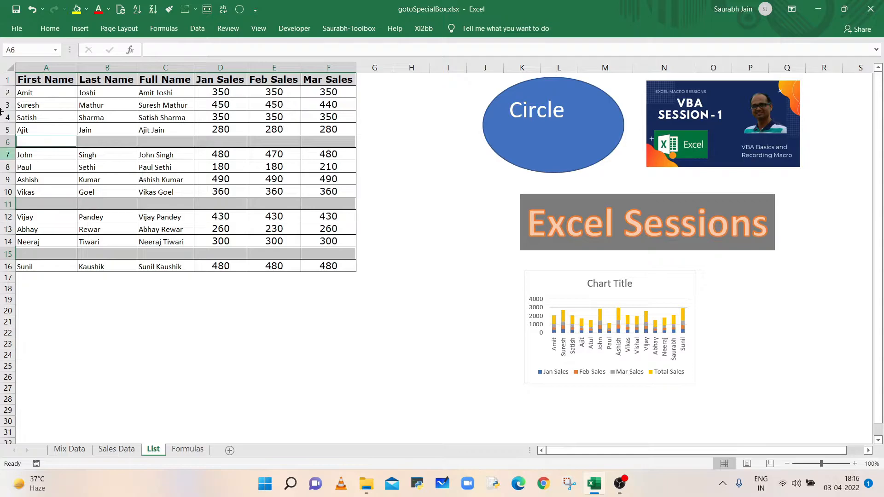
- Delete the entire rows containing the selected blank cells
{"action": "left_click", "coordinate": [49, 29]}
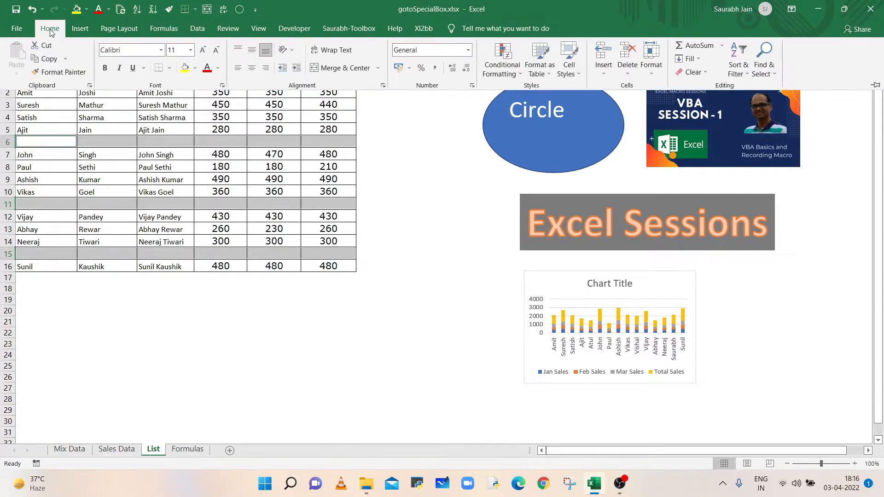
{"action": "left_click", "coordinate": [629, 75]}
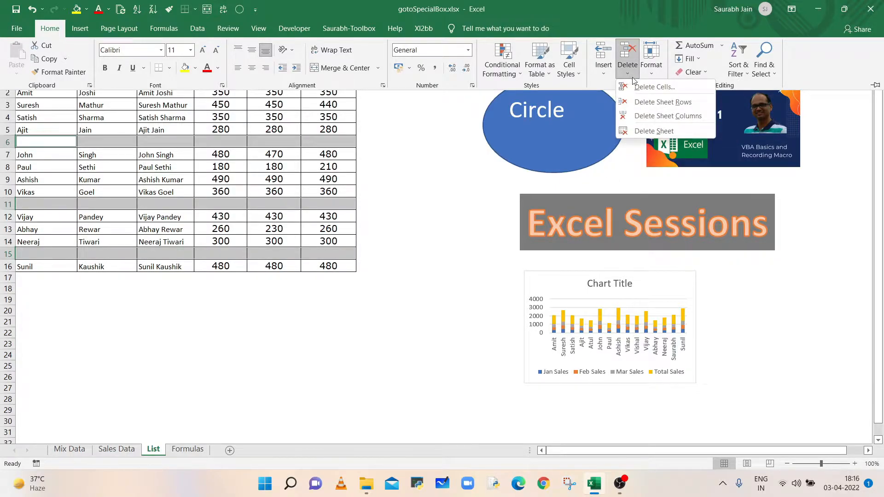
{"action": "left_click", "coordinate": [665, 87]}
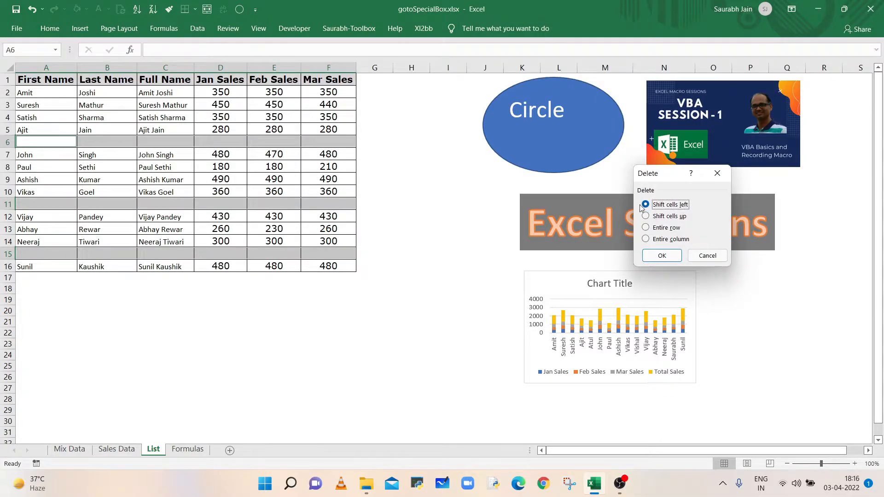
{"action": "left_click", "coordinate": [672, 229]}
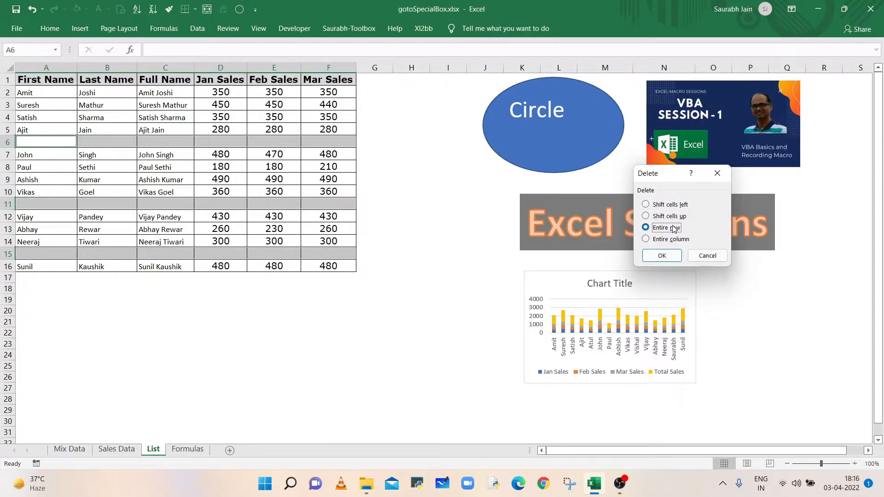
{"action": "left_click", "coordinate": [663, 256]}
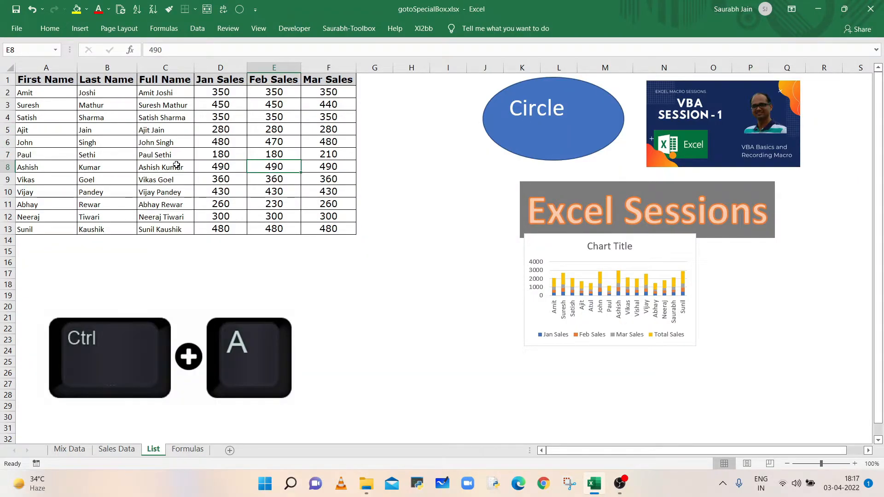
{"action": "key", "text": "ctrl+a"}
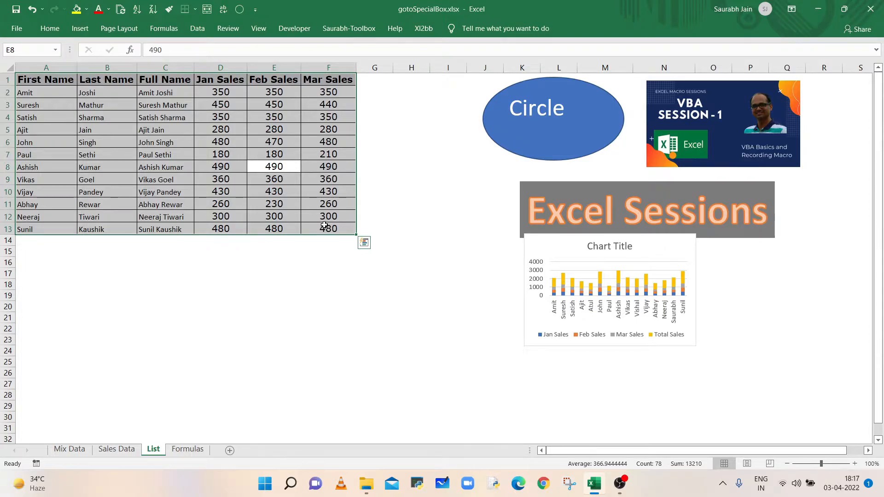
{"action": "left_click", "coordinate": [185, 168]}
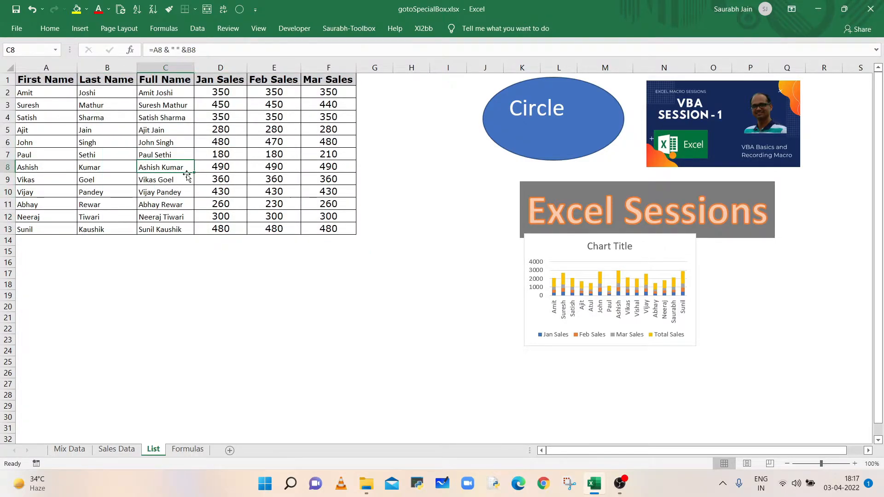
{"action": "key", "text": "F5"}
{"action": "key", "text": "alt+s"}
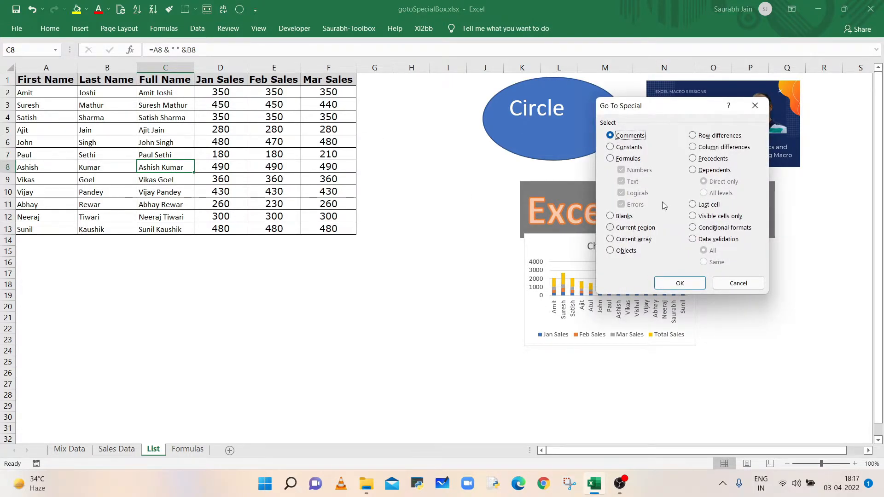
{"action": "left_click", "coordinate": [755, 105]}
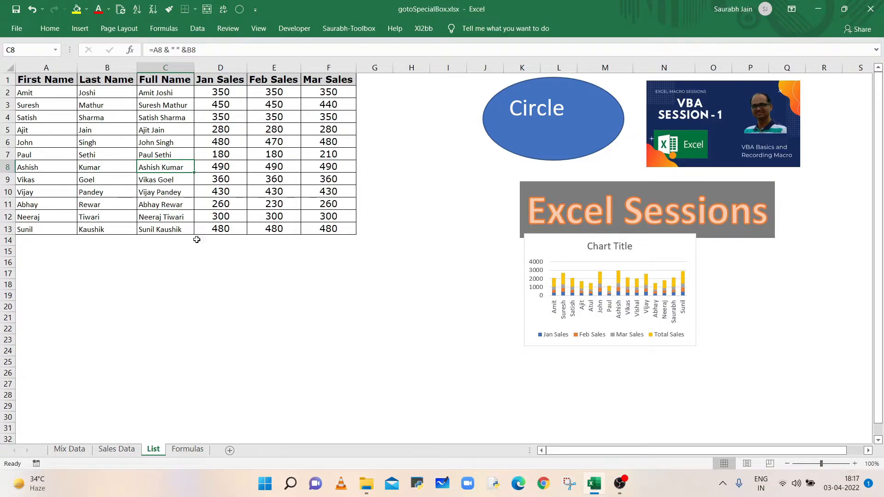
- Select the data region around C8 with Go To Special Current region
{"action": "left_click", "coordinate": [242, 11]}
{"action": "left_click", "coordinate": [641, 230]}
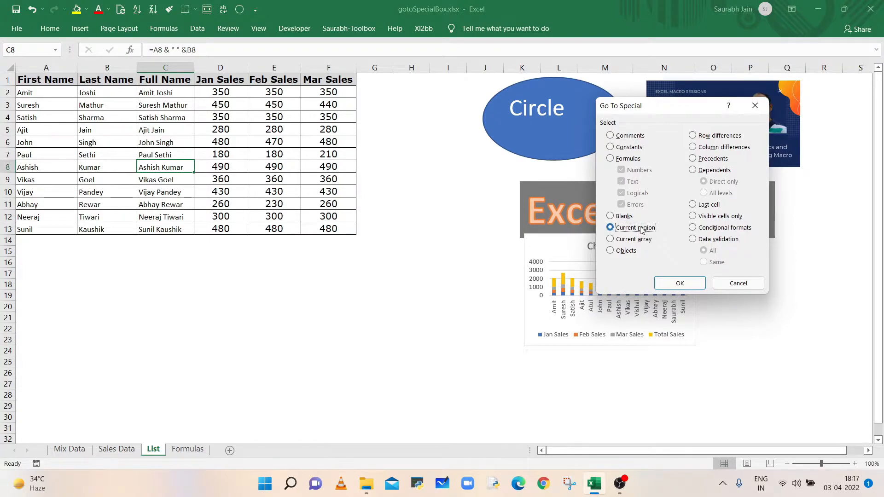
{"action": "left_click", "coordinate": [680, 283]}
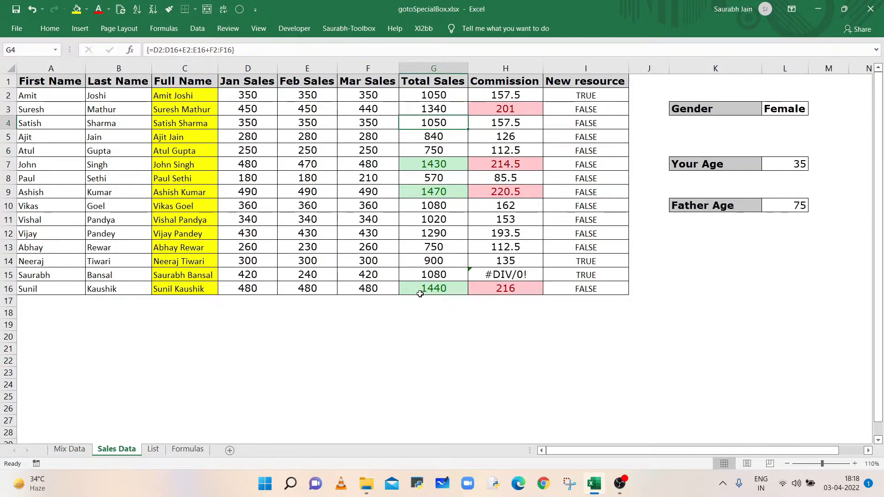
- On the Sales Data sheet, select the array range containing G5 with Go To Special Current array
{"action": "left_click", "coordinate": [433, 137]}
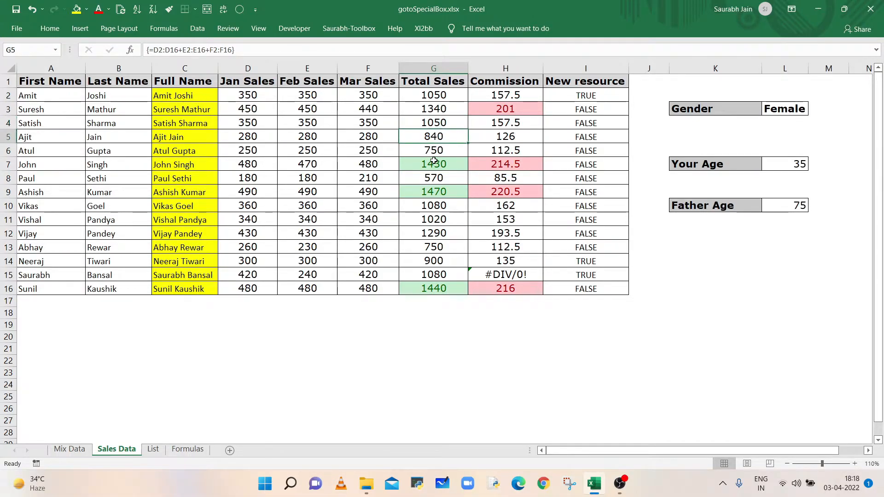
{"action": "left_click", "coordinate": [239, 10]}
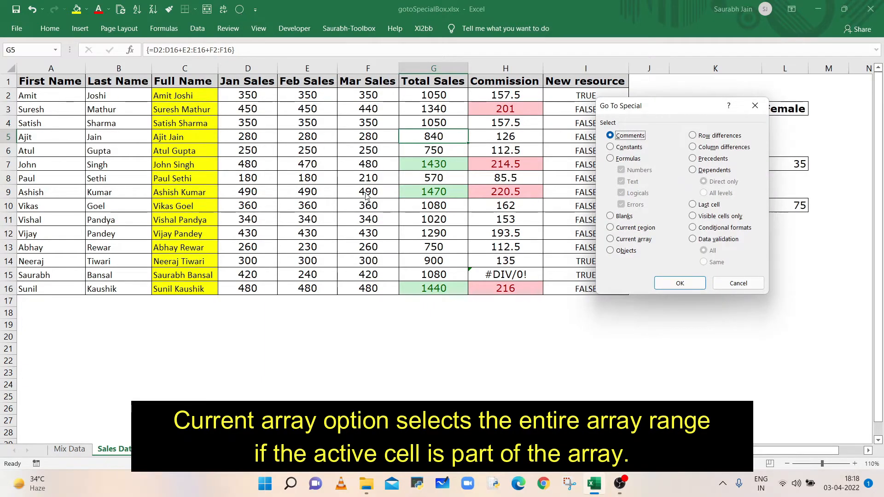
{"action": "left_click", "coordinate": [622, 240]}
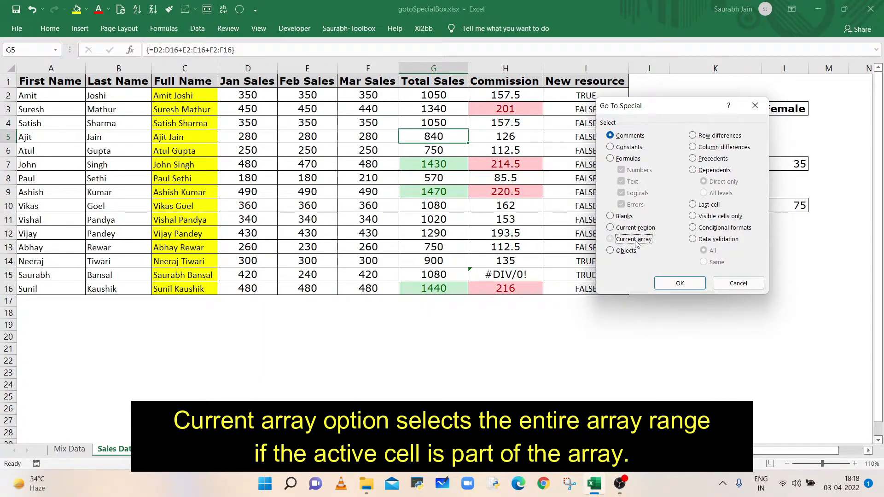
{"action": "left_click", "coordinate": [682, 283]}
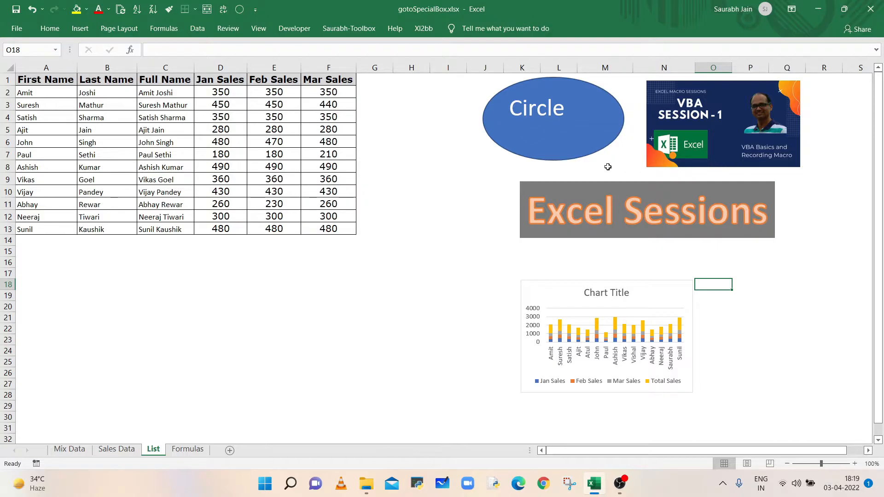
- On the List sheet, select all shapes, pictures and charts with Go To Special Objects
{"action": "left_click", "coordinate": [311, 304]}
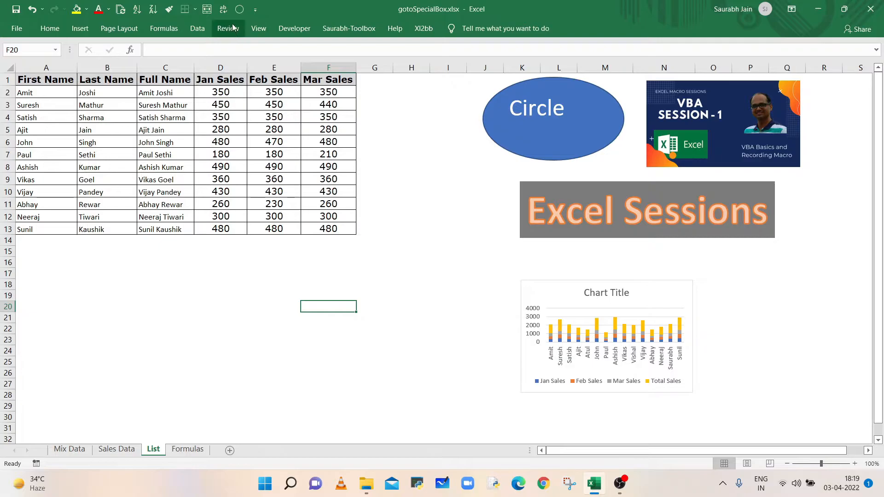
{"action": "left_click", "coordinate": [239, 10]}
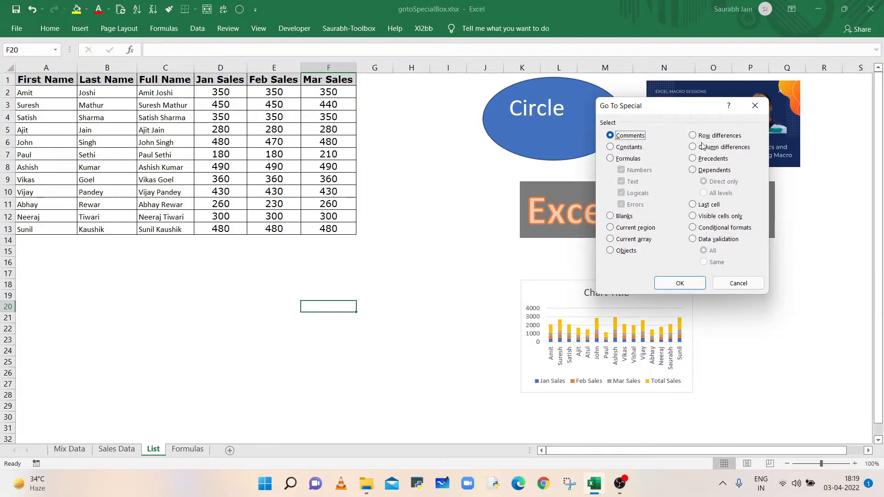
{"action": "left_click_drag", "start_coordinate": [688, 113], "coordinate": [205, 116]}
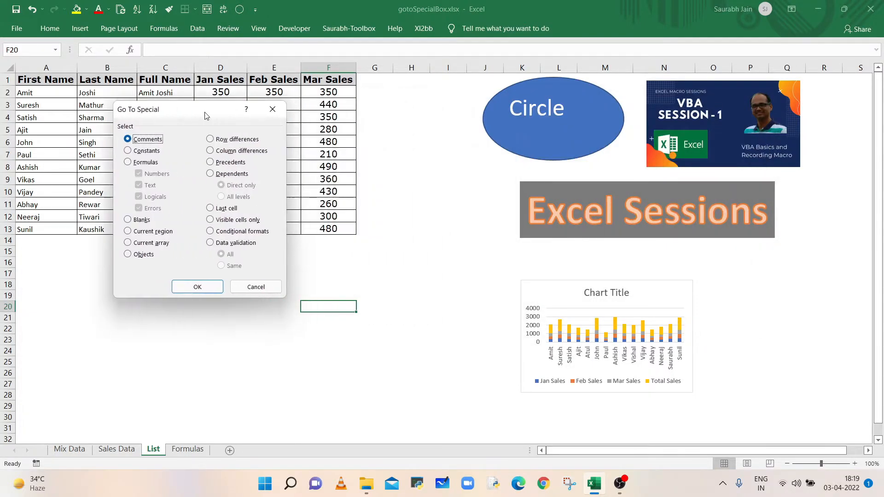
{"action": "left_click", "coordinate": [145, 256]}
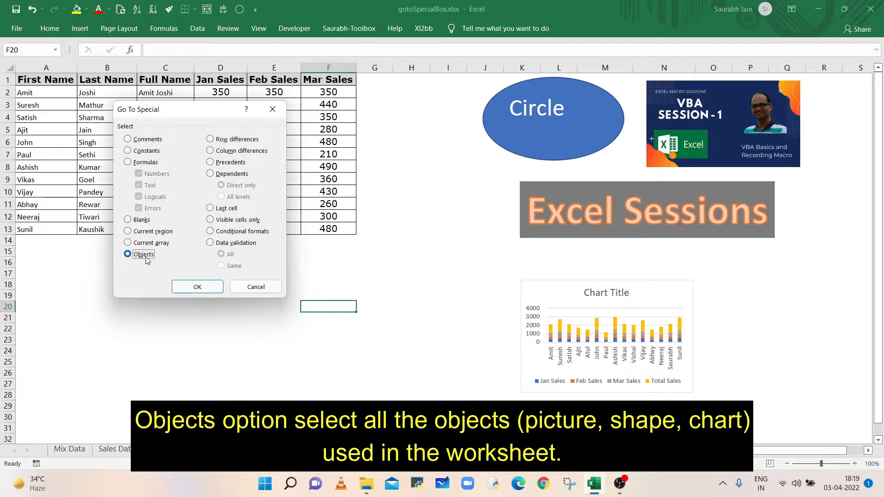
{"action": "left_click", "coordinate": [196, 288]}
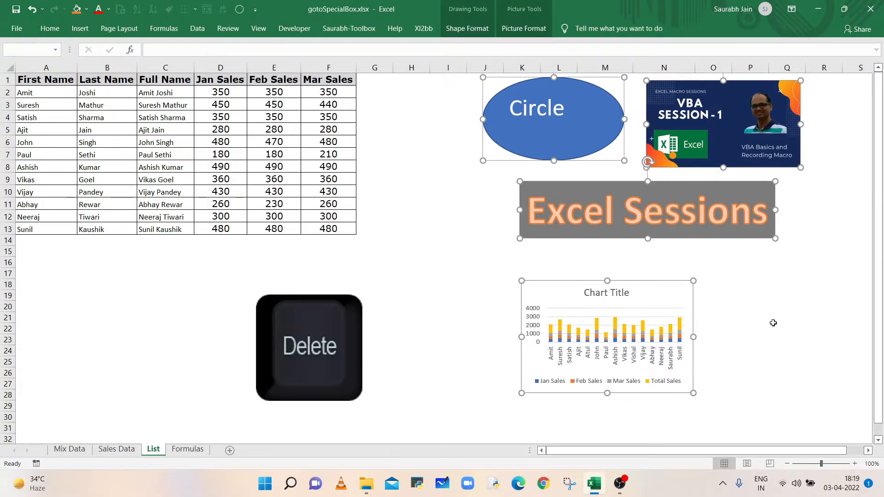
- Delete all the selected shapes, pictures and chart from the List sheet
{"action": "key", "text": "Delete"}
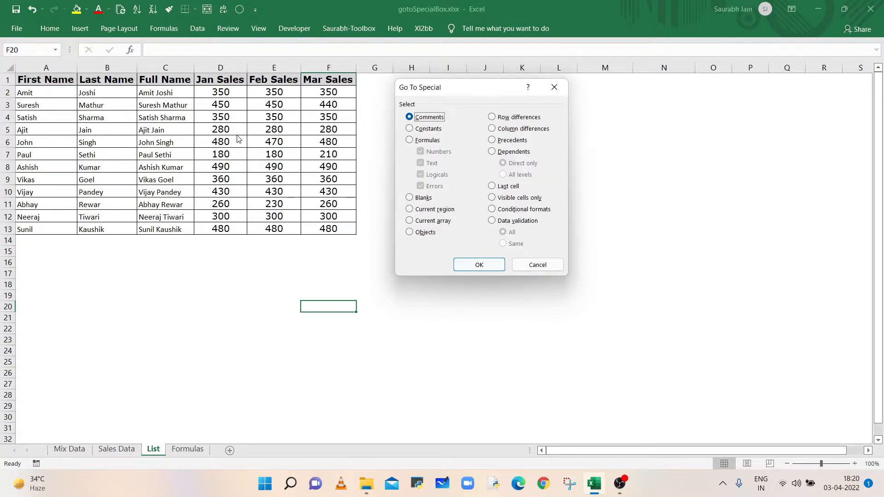
{"action": "left_click", "coordinate": [536, 268]}
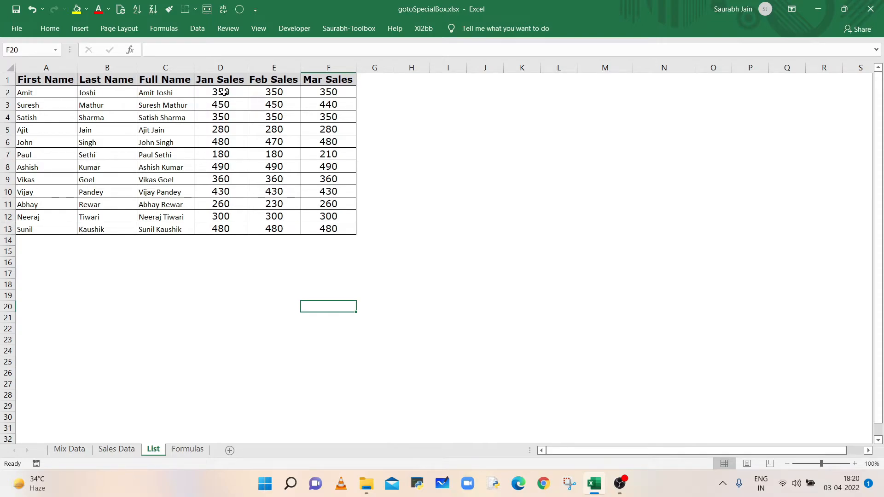
- Highlight the row-difference cells in D2:F13 yellow using Go To Special Row differences
{"action": "left_click", "coordinate": [223, 92]}
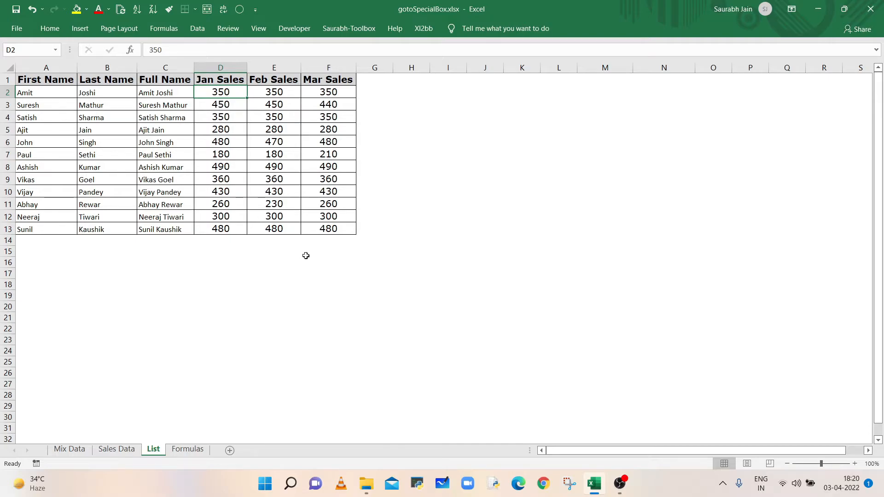
{"action": "key", "text": "ctrl+shift+Right"}
{"action": "key", "text": "ctrl+shift+Down"}
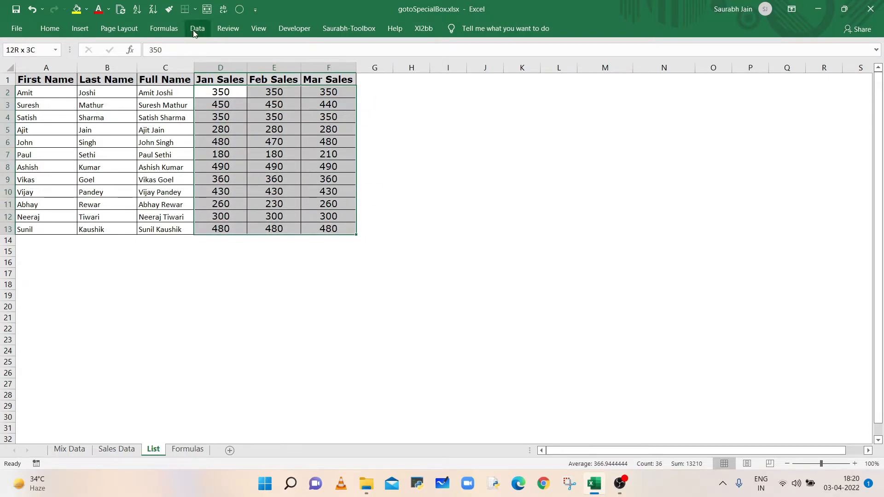
{"action": "left_click", "coordinate": [242, 10]}
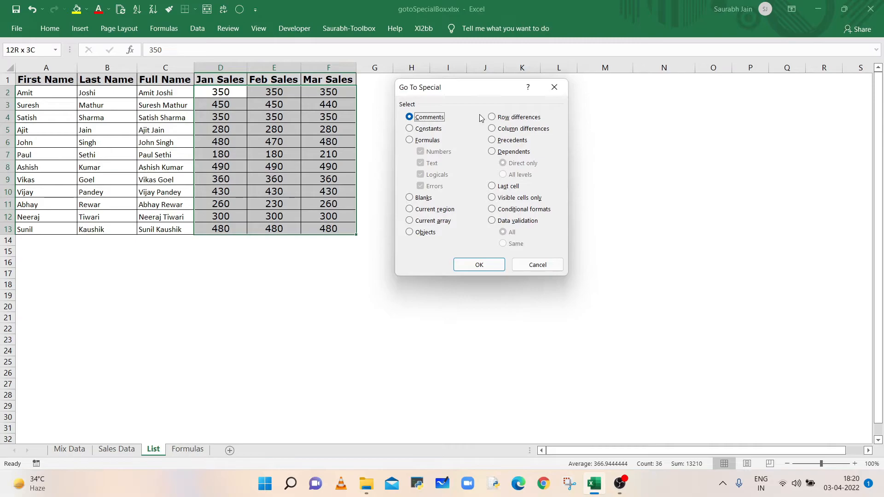
{"action": "left_click", "coordinate": [513, 121]}
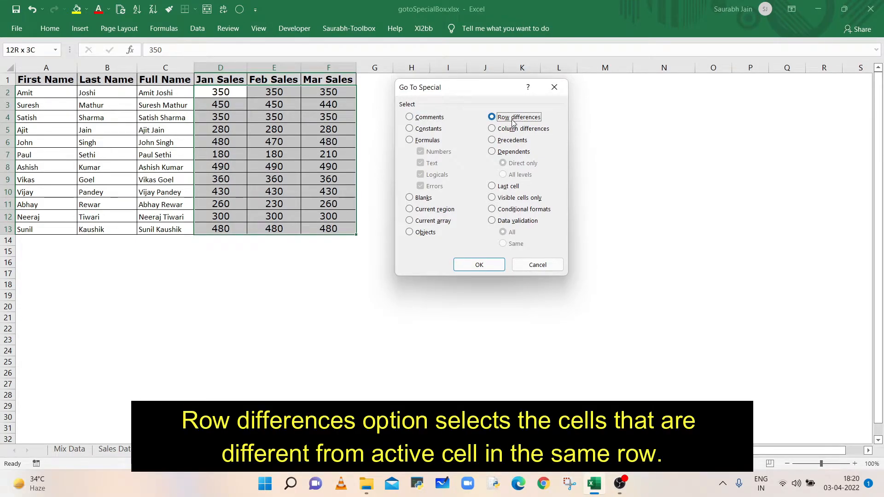
{"action": "left_click", "coordinate": [486, 265]}
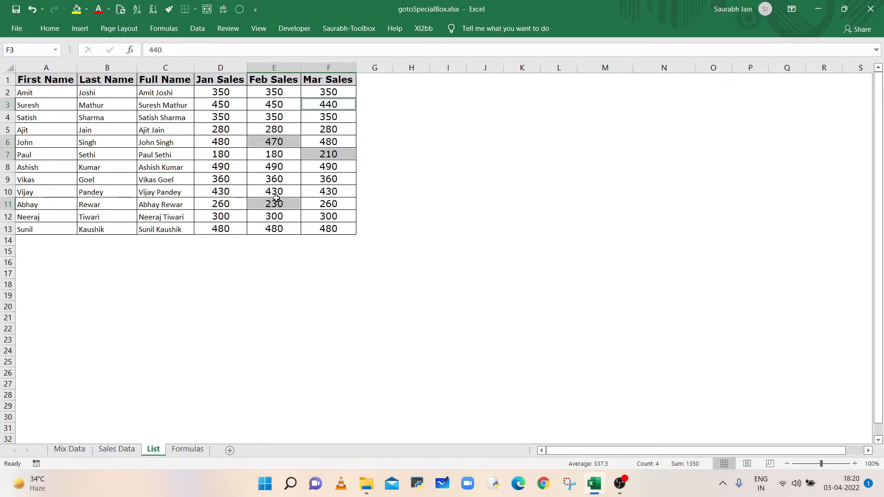
{"action": "left_click", "coordinate": [77, 9]}
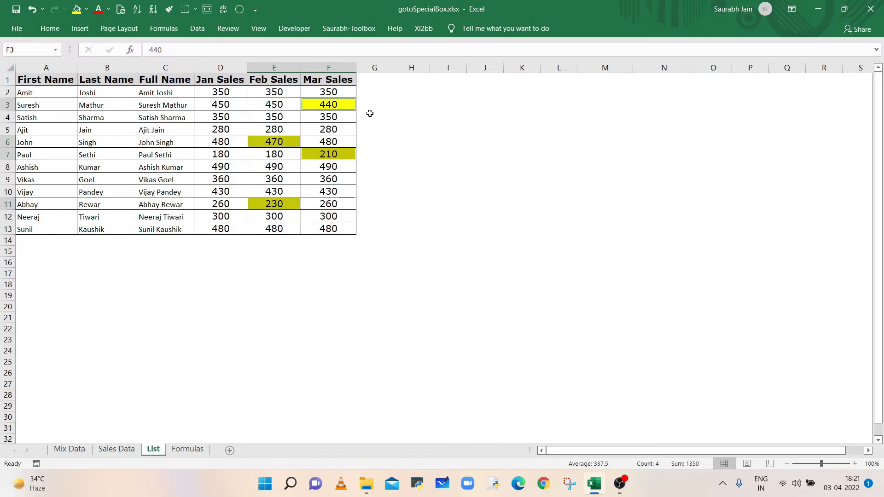
- On the Formulas sheet, highlight the column-difference cells in B17:P19 yellow using Go To Special Column differences
{"action": "left_click", "coordinate": [186, 450]}
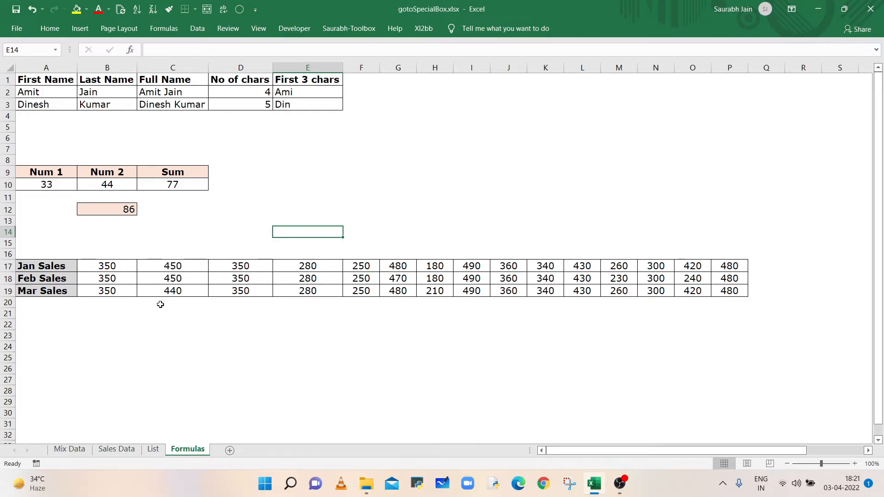
{"action": "left_click", "coordinate": [104, 267]}
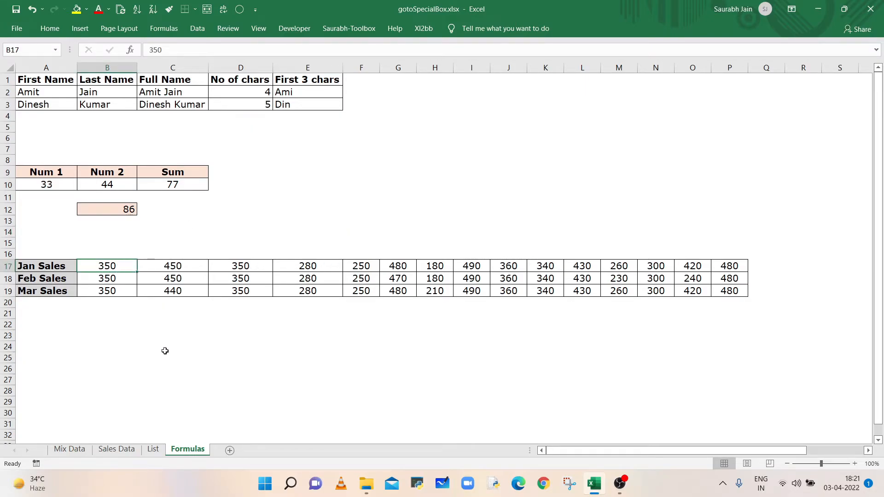
{"action": "key", "text": "shift+Down"}
{"action": "key", "text": "shift+Down"}
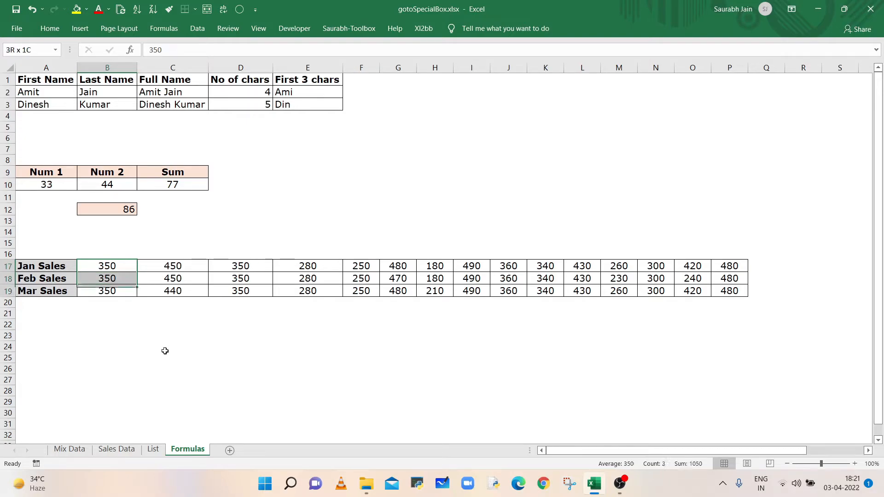
{"action": "key", "text": "shift+Right"}
{"action": "key", "text": "shift+Right"}
{"action": "key", "text": "shift+Right"}
{"action": "key", "text": "shift+Right"}
{"action": "key", "text": "shift+Right"}
{"action": "key", "text": "shift+Right"}
{"action": "key", "text": "shift+Right"}
{"action": "key", "text": "shift+Right"}
{"action": "key", "text": "shift+Right"}
{"action": "key", "text": "shift+Right"}
{"action": "key", "text": "shift+Right"}
{"action": "key", "text": "shift+Right"}
{"action": "key", "text": "shift+Right"}
{"action": "key", "text": "shift+Right"}
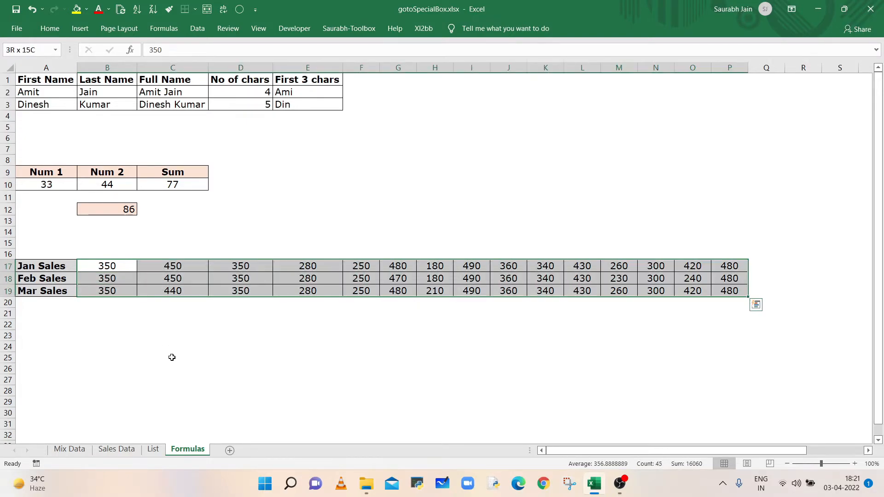
{"action": "left_click", "coordinate": [239, 10]}
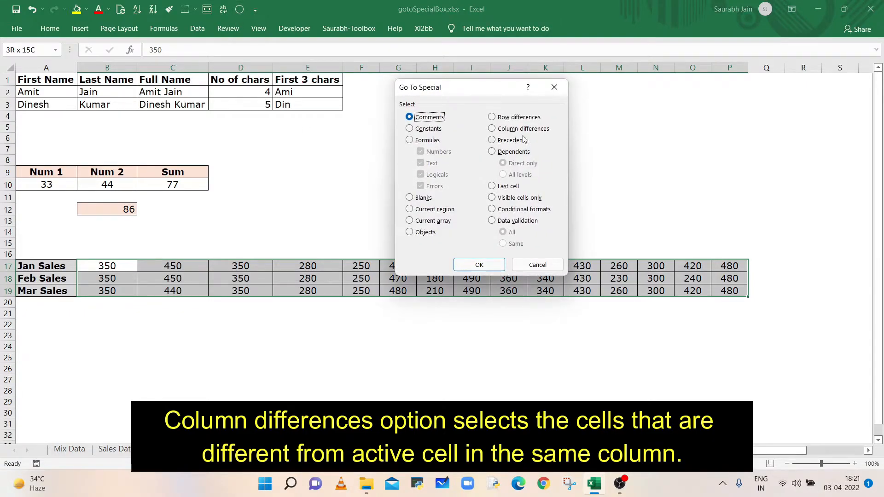
{"action": "left_click", "coordinate": [505, 130]}
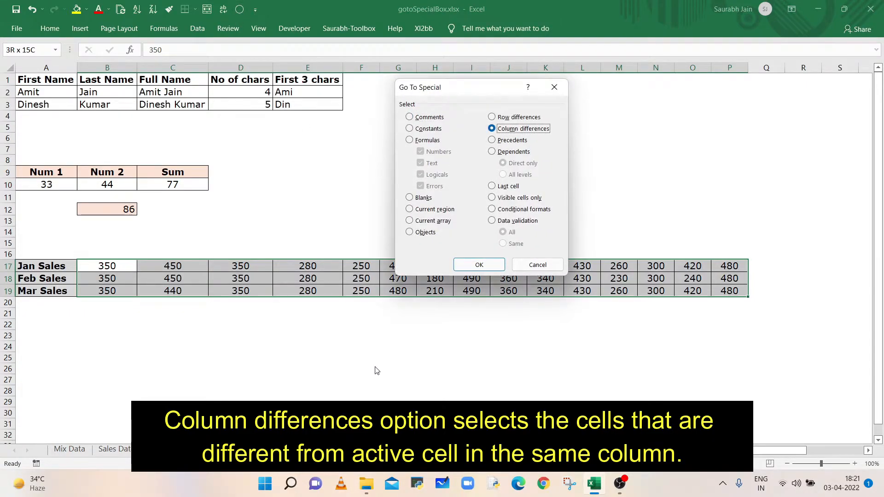
{"action": "left_click", "coordinate": [483, 261]}
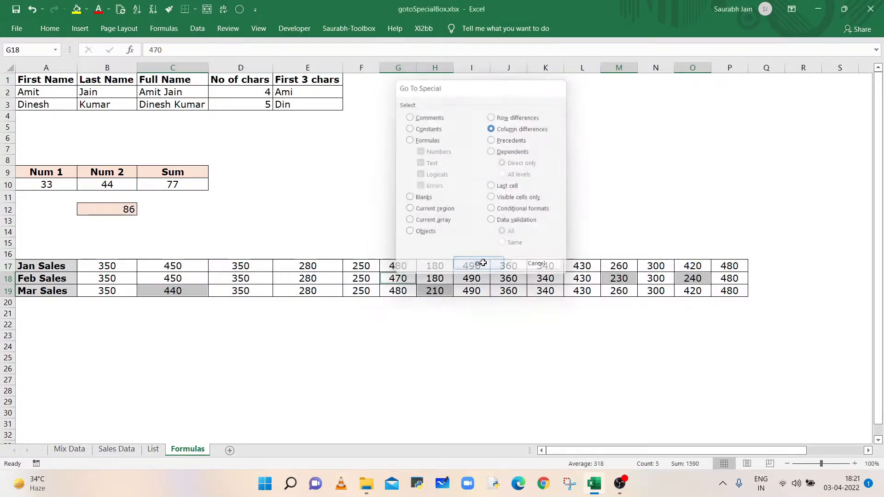
{"action": "left_click", "coordinate": [77, 13]}
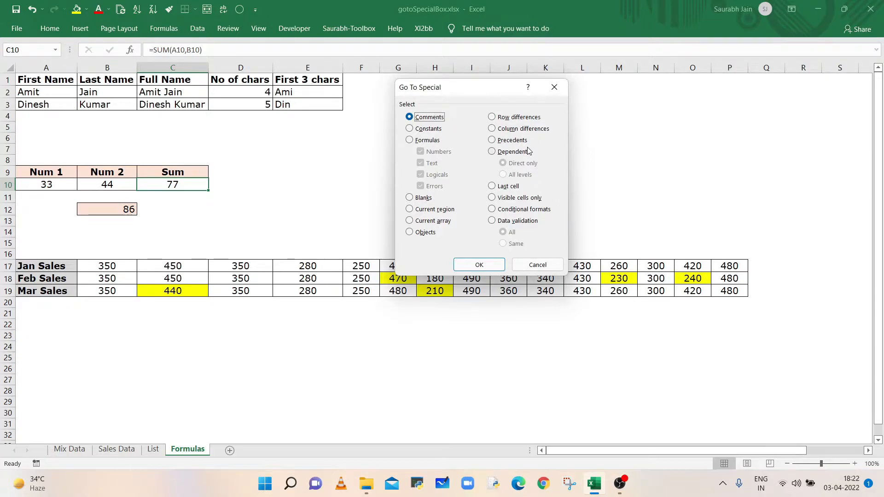
- Select the direct precedents of cell B12 with Go To Special Precedents
{"action": "left_click", "coordinate": [479, 265]}
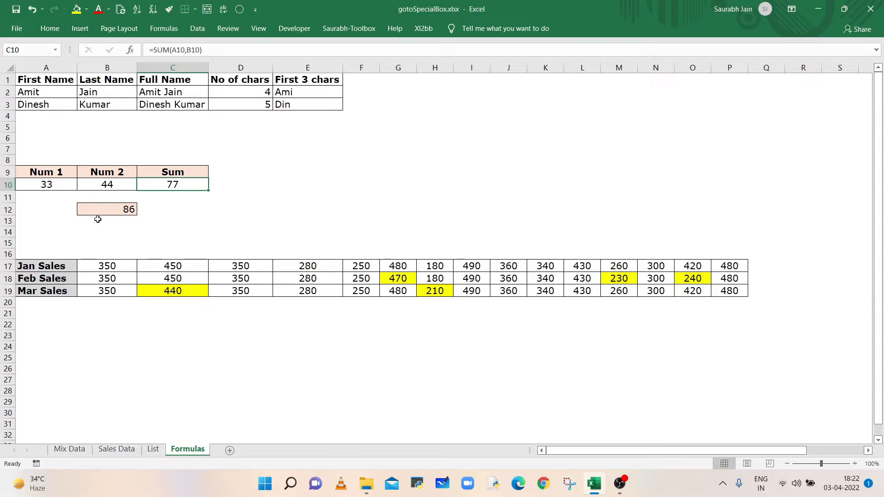
{"action": "left_click", "coordinate": [109, 210]}
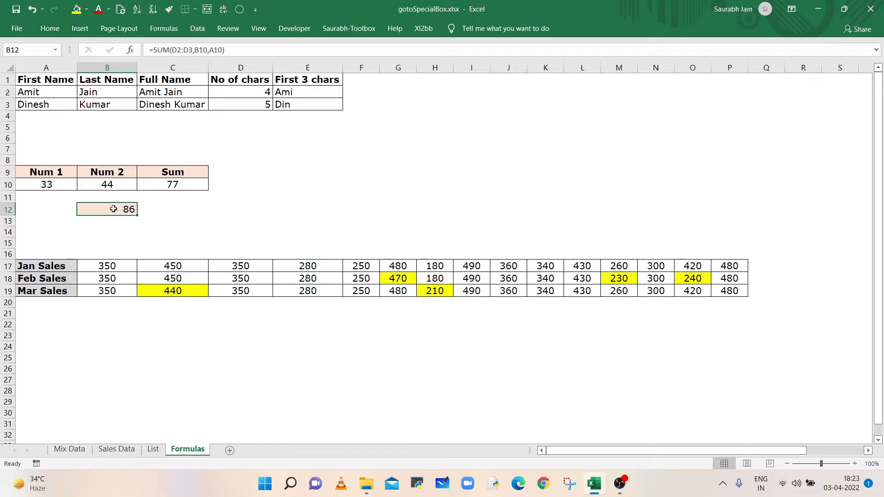
{"action": "left_click", "coordinate": [240, 11]}
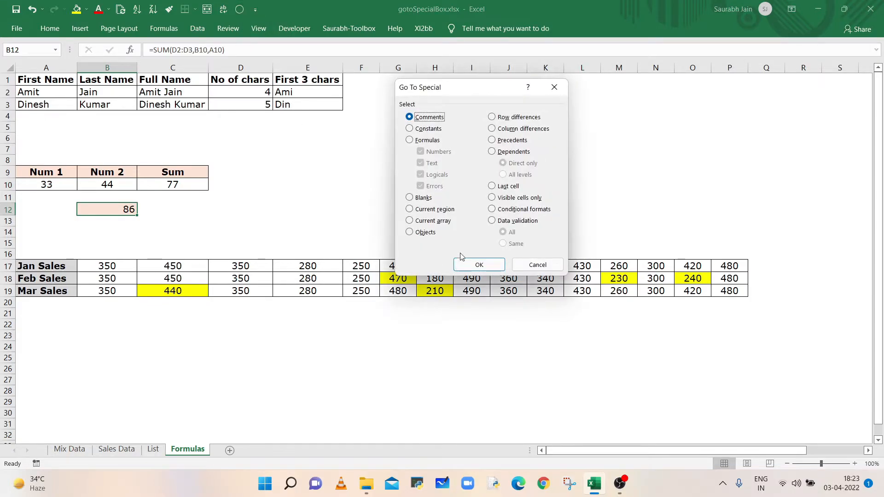
{"action": "left_click", "coordinate": [514, 143]}
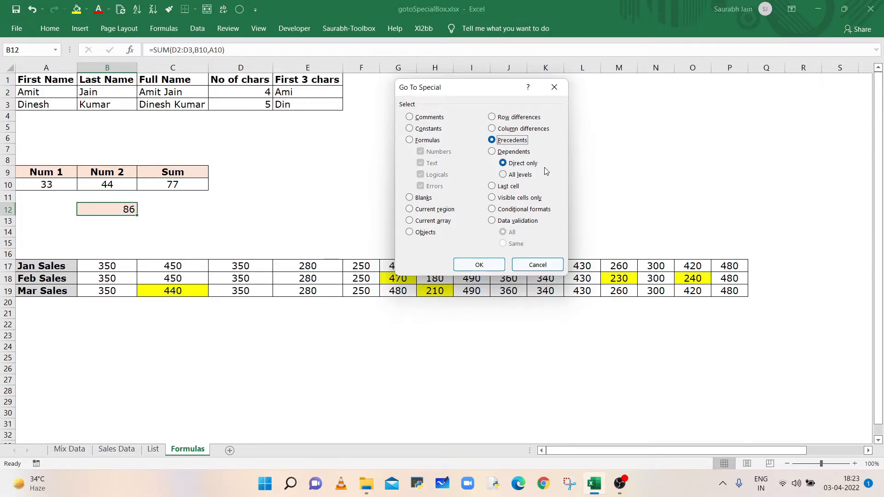
{"action": "left_click", "coordinate": [480, 266]}
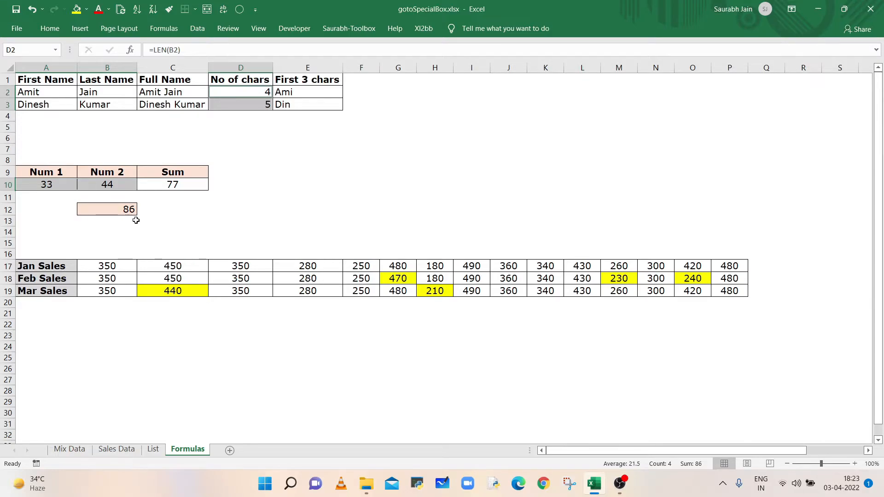
- Inspect the formulas in D2 and D3, then select all levels of precedents for B12 with Go To Special
{"action": "left_click", "coordinate": [241, 94]}
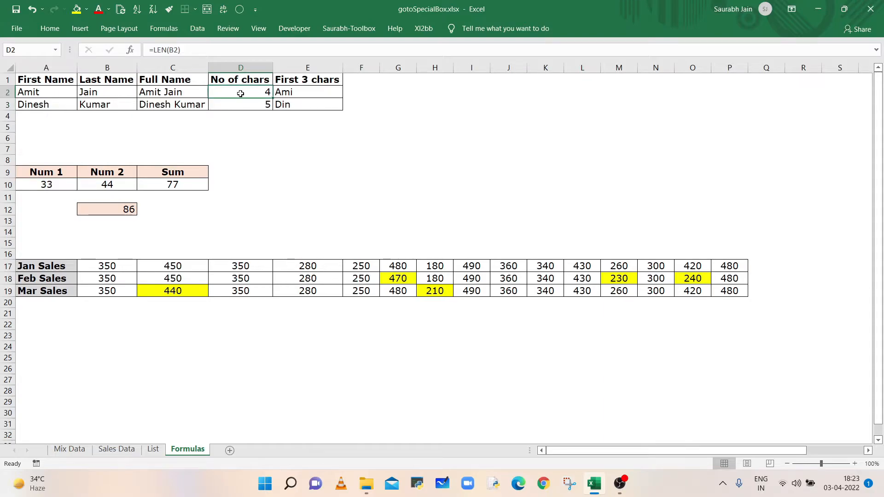
{"action": "left_click", "coordinate": [247, 106]}
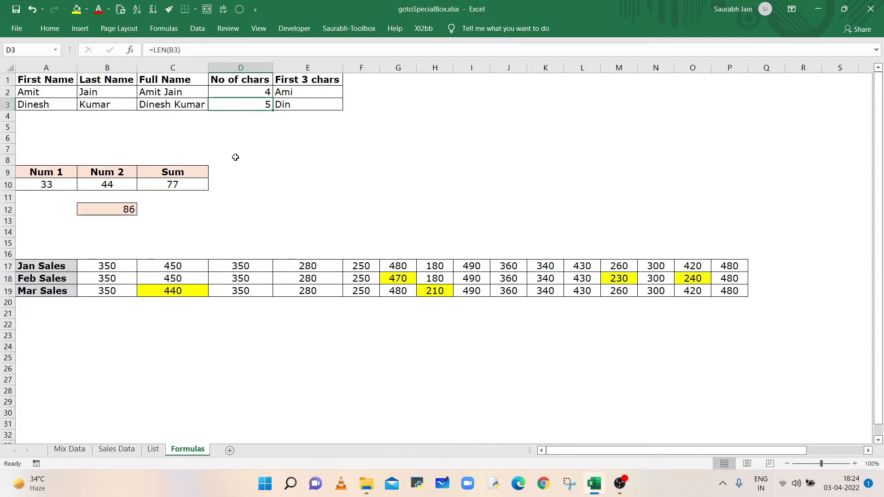
{"action": "left_click", "coordinate": [118, 214]}
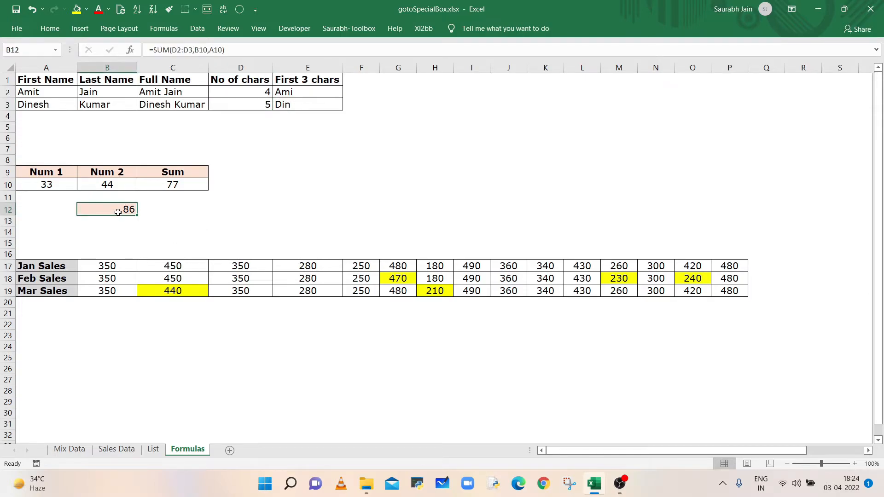
{"action": "left_click", "coordinate": [240, 10]}
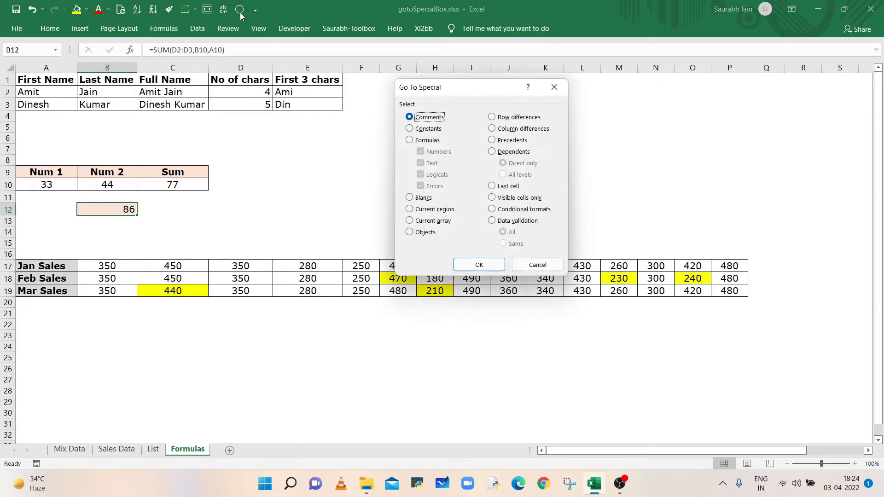
{"action": "left_click", "coordinate": [509, 144]}
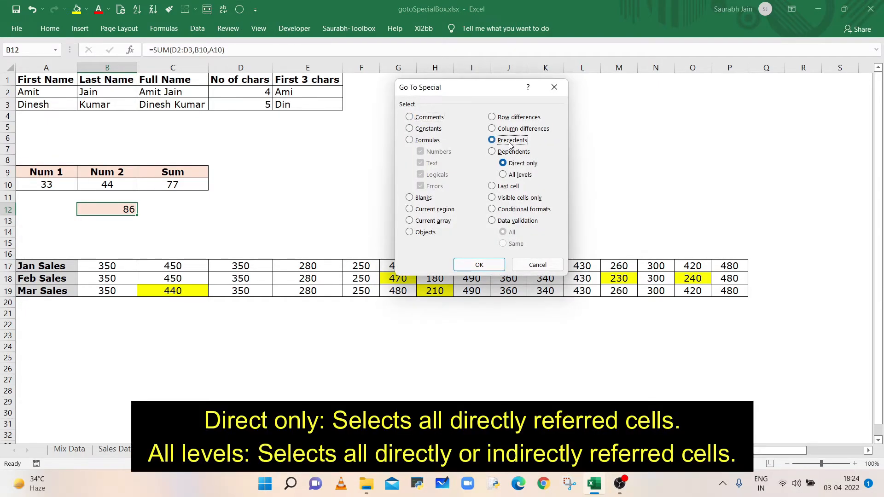
{"action": "left_click", "coordinate": [520, 177]}
{"action": "left_click", "coordinate": [482, 270]}
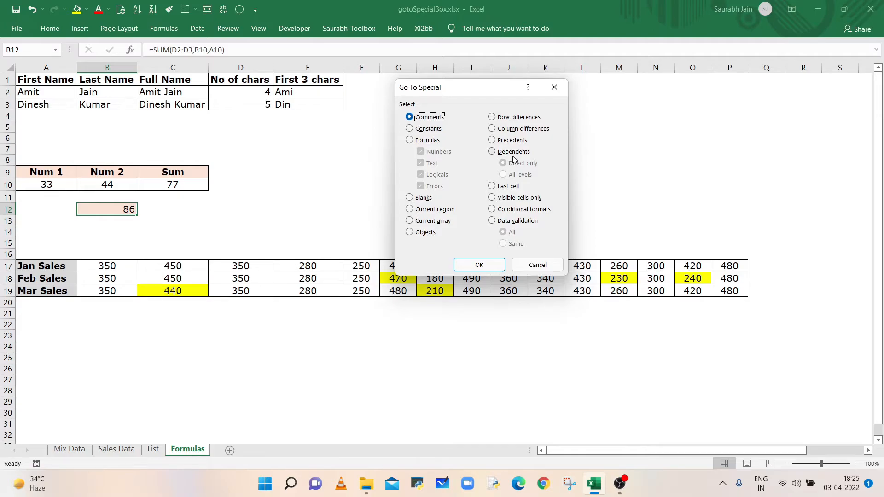
- Select the direct dependents of cell B3 with Go To Special Dependents
{"action": "key", "text": "Return"}
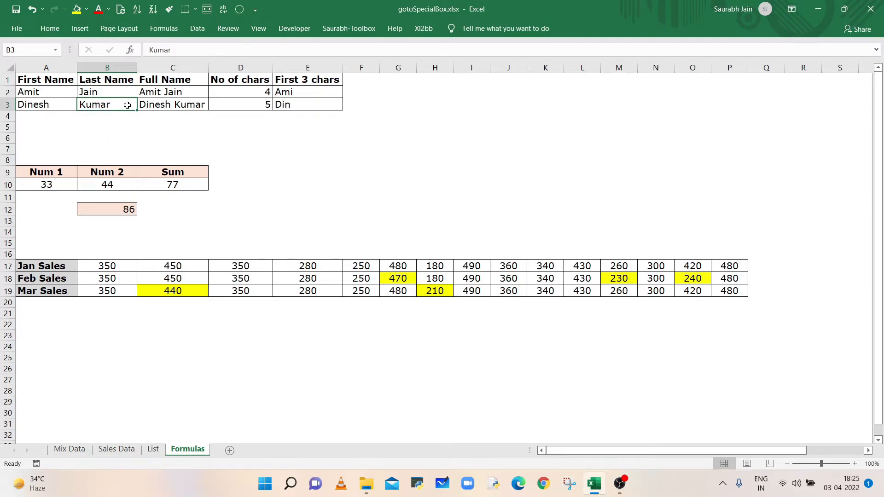
{"action": "left_click", "coordinate": [240, 10]}
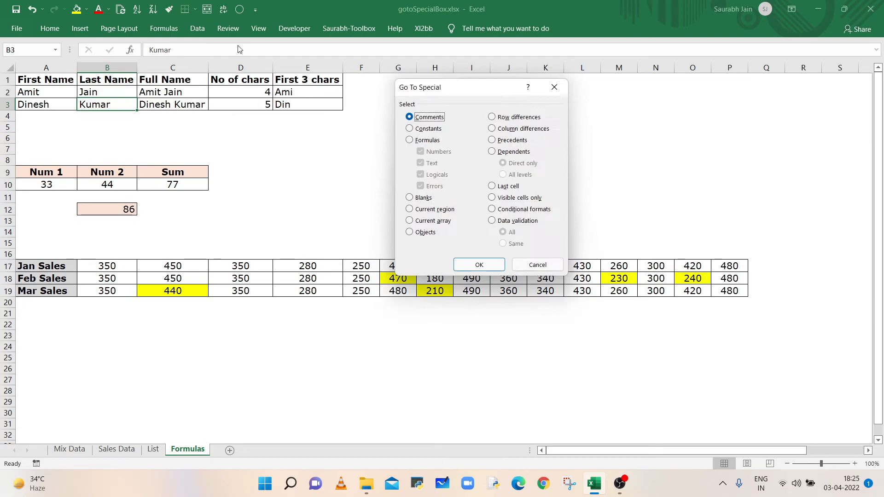
{"action": "left_click", "coordinate": [492, 153]}
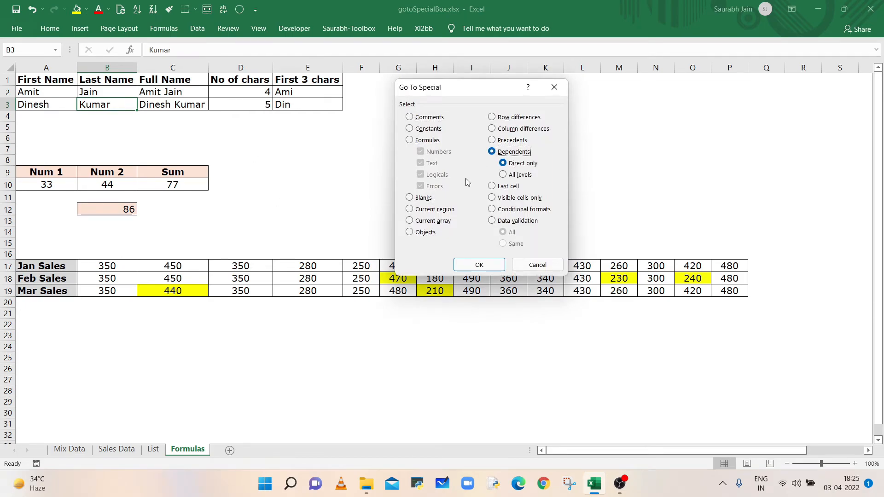
{"action": "left_click", "coordinate": [478, 263]}
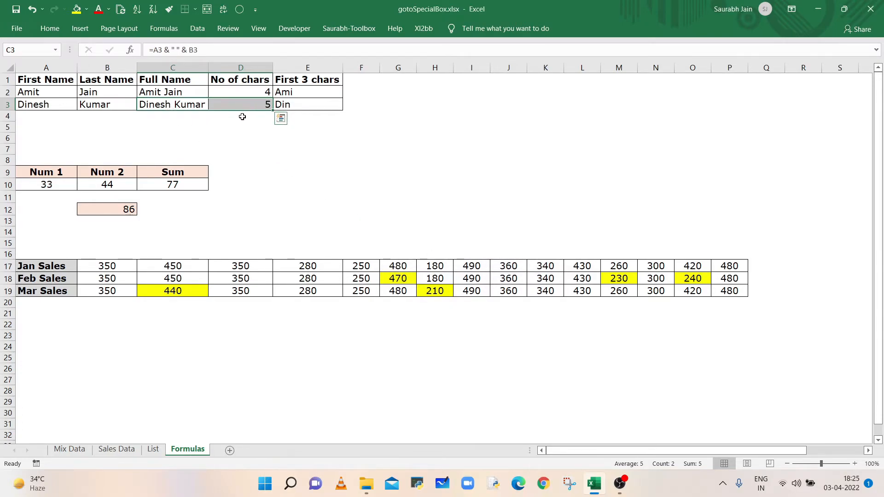
- Step through the selected dependent cells one by one
{"action": "key", "text": "Tab"}
{"action": "key", "text": "Tab"}
{"action": "key", "text": "Tab"}
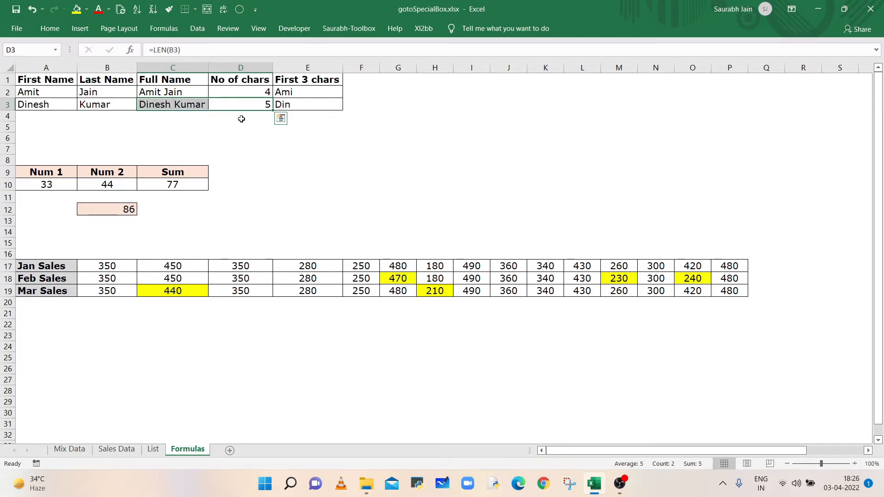
{"action": "key", "text": "Tab"}
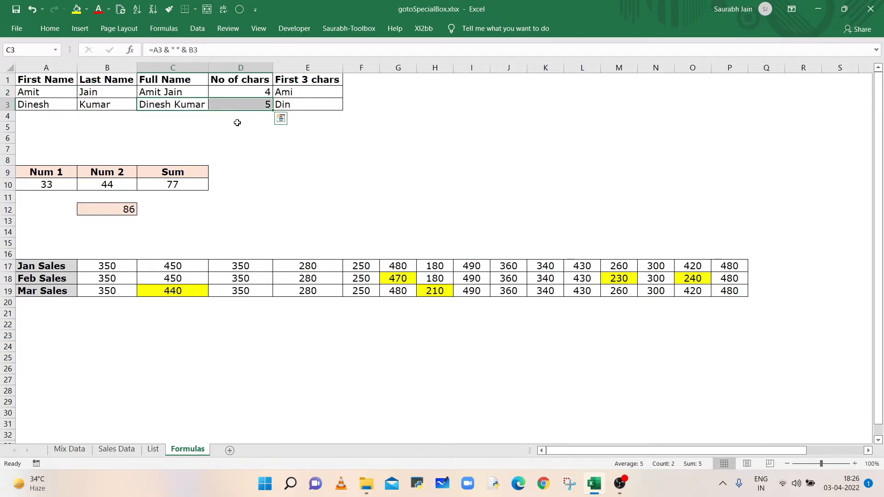
{"action": "key", "text": "Tab"}
{"action": "key", "text": "Tab"}
- Select all levels of dependents of cell B3 with Go To Special Dependents
{"action": "left_click", "coordinate": [101, 104]}
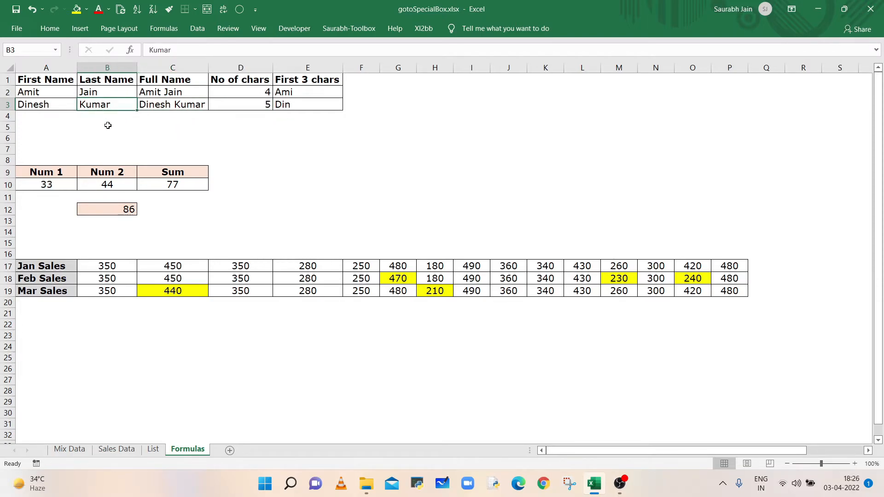
{"action": "left_click", "coordinate": [239, 10]}
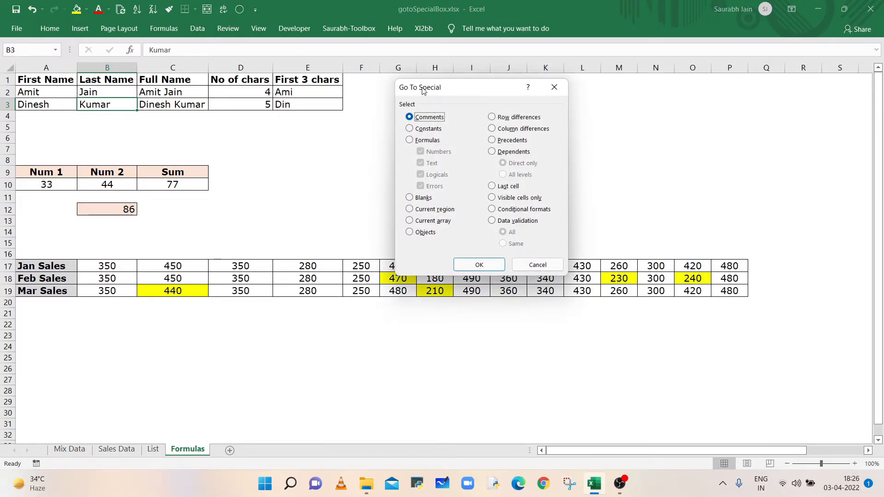
{"action": "left_click", "coordinate": [512, 153]}
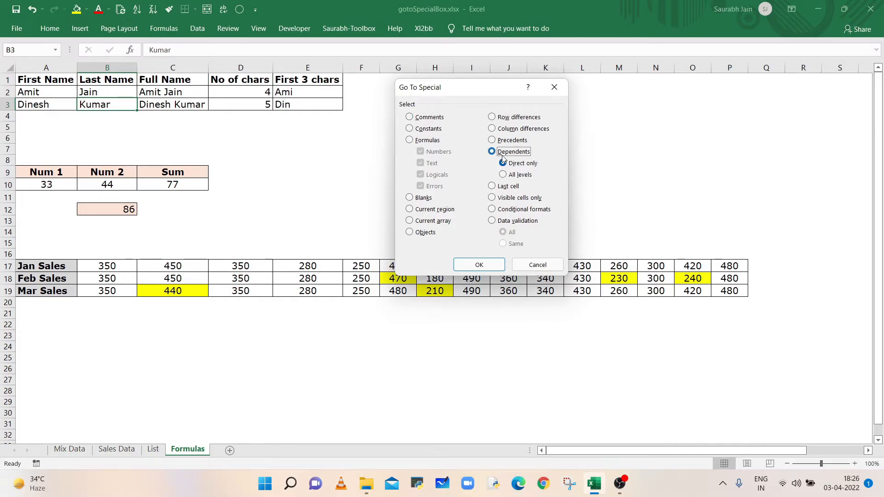
{"action": "left_click", "coordinate": [521, 178]}
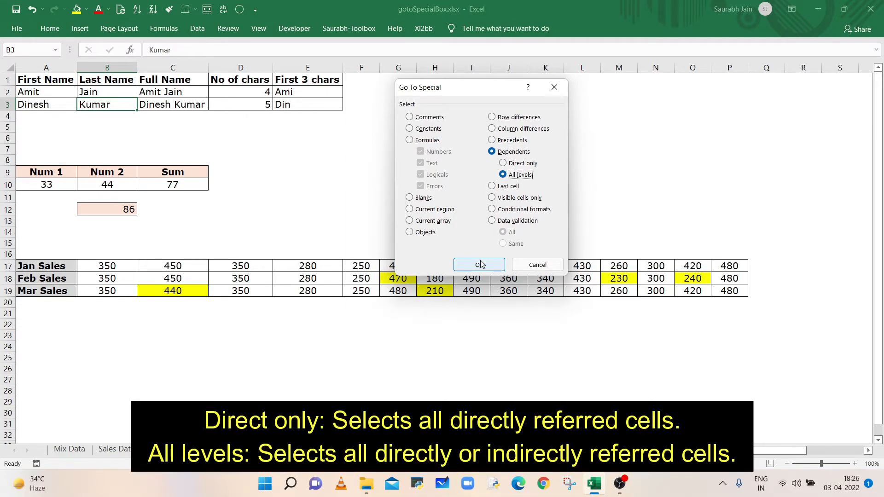
{"action": "left_click", "coordinate": [479, 266]}
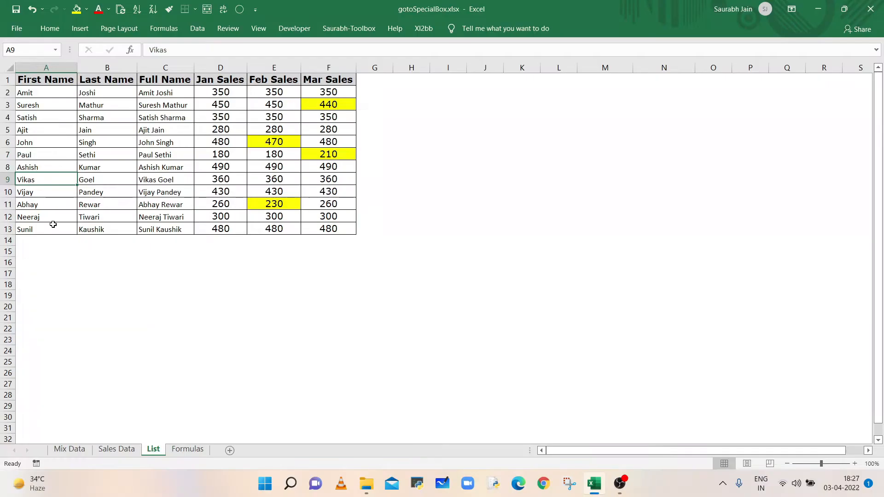
- On the List sheet, select the worksheet's last used cell with Go To Special Last cell
{"action": "left_click", "coordinate": [240, 10]}
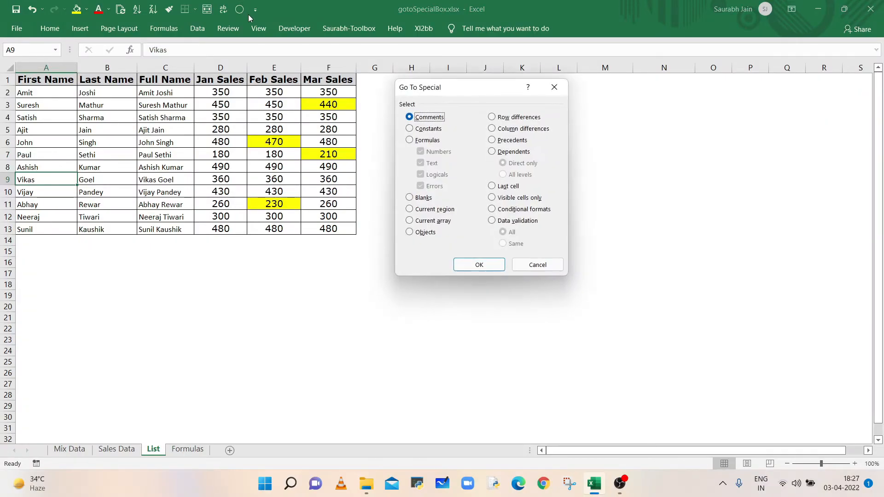
{"action": "left_click", "coordinate": [493, 186]}
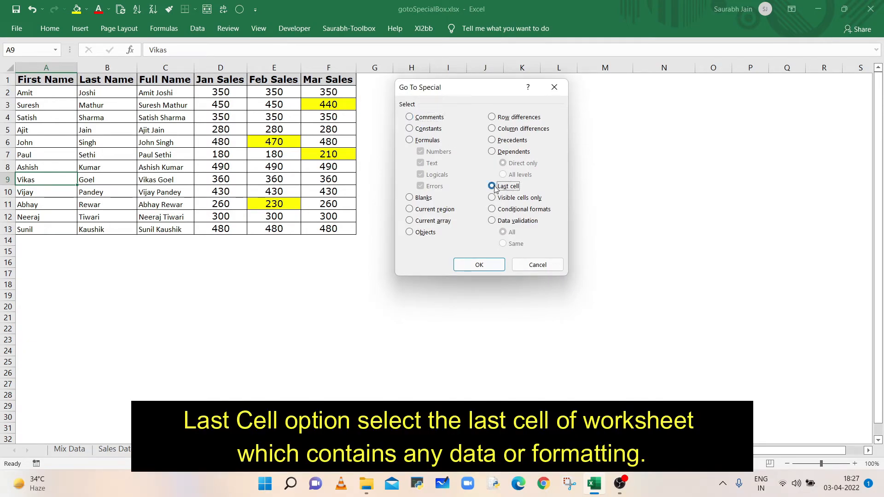
{"action": "left_click", "coordinate": [482, 265]}
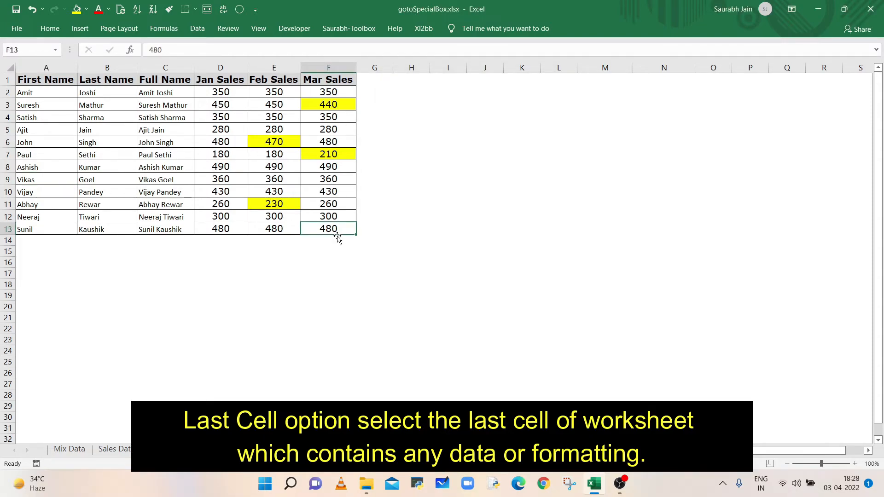
- Select a different cell, D9, and select the last used cell again with Go To Special Last cell
{"action": "left_click_drag", "start_coordinate": [737, 451], "coordinate": [768, 463]}
{"action": "left_click", "coordinate": [867, 451]}
{"action": "left_click", "coordinate": [867, 451]}
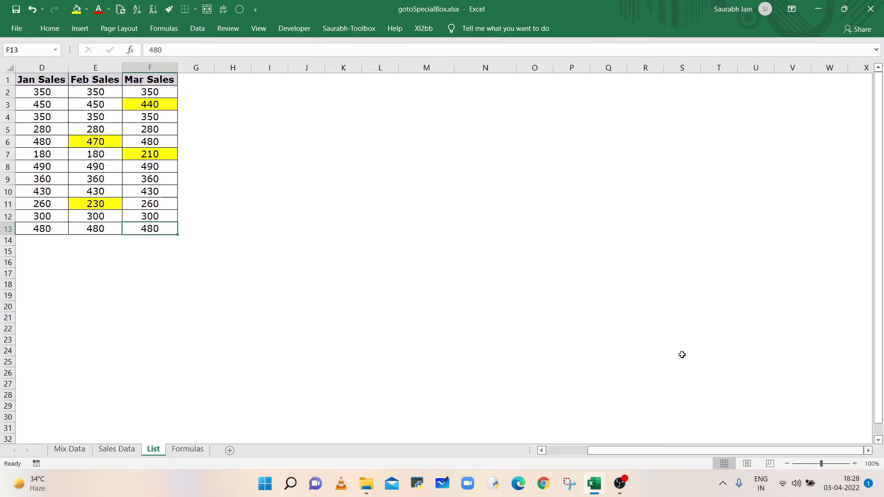
{"action": "left_click", "coordinate": [727, 362]}
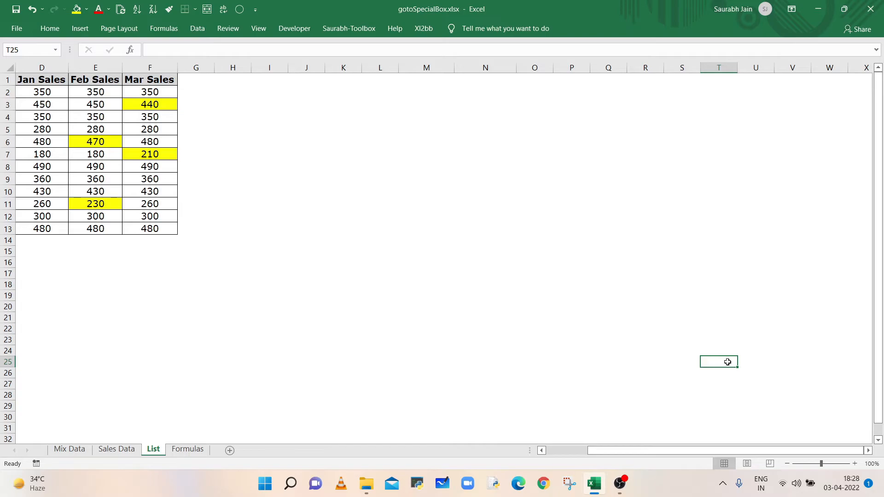
{"action": "left_click_drag", "start_coordinate": [737, 451], "coordinate": [709, 451]}
{"action": "left_click", "coordinate": [221, 179]}
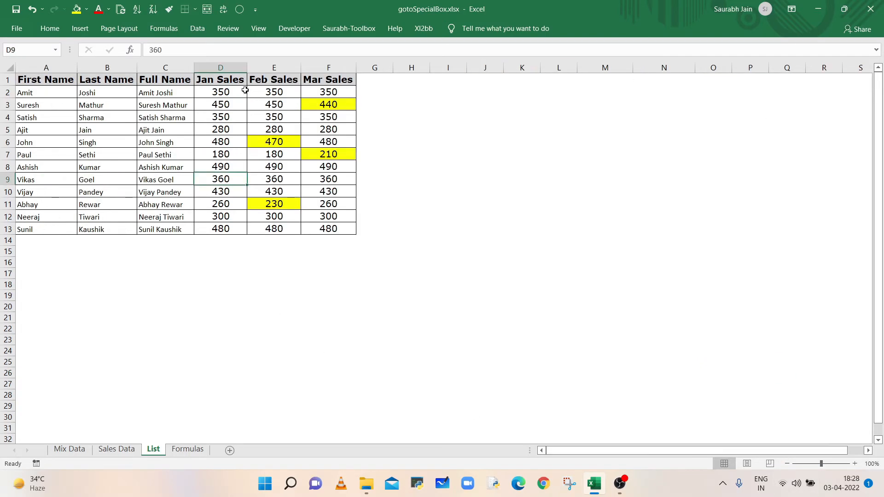
{"action": "left_click", "coordinate": [238, 12]}
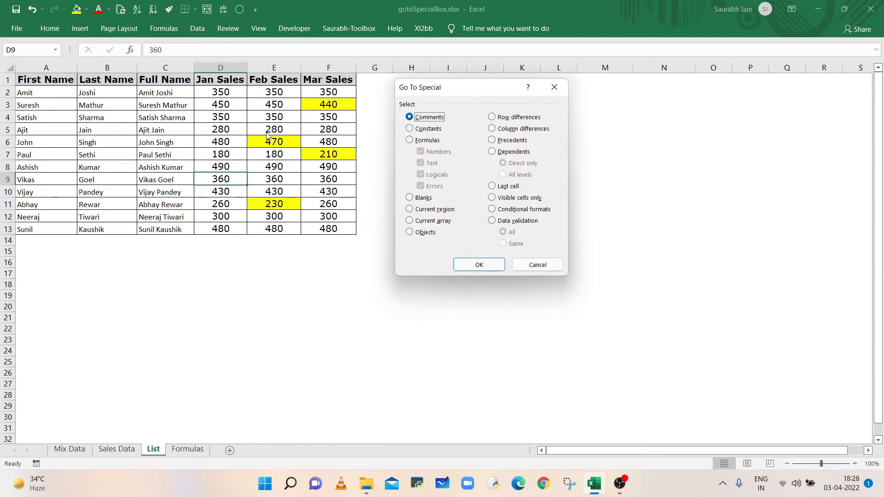
{"action": "left_click", "coordinate": [492, 186]}
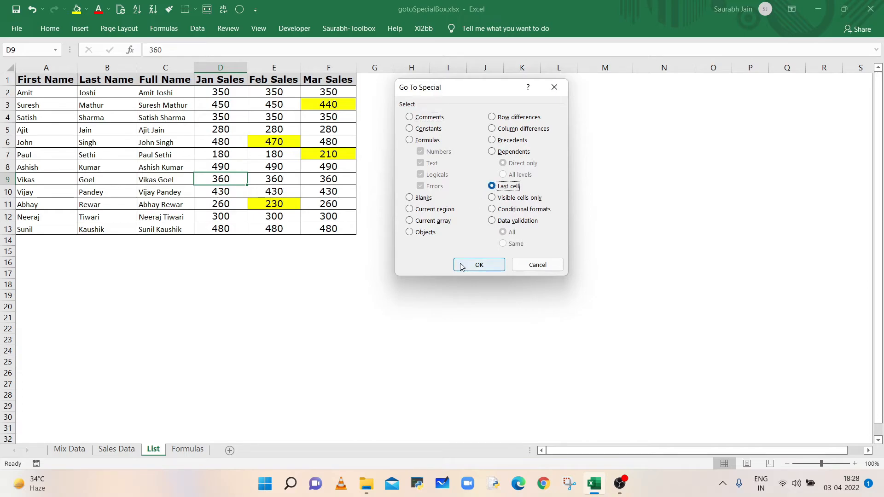
{"action": "left_click", "coordinate": [463, 267]}
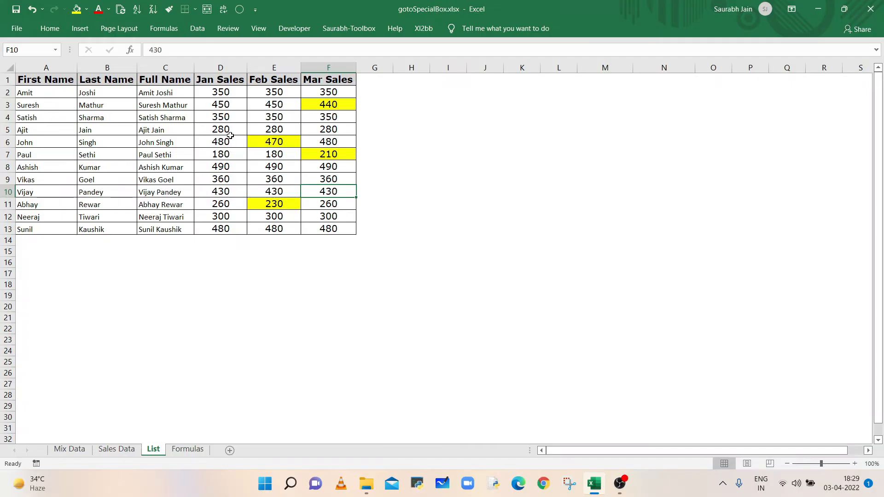
- Hide rows 4 and 5 and row 10 of the list
{"action": "left_click", "coordinate": [238, 12]}
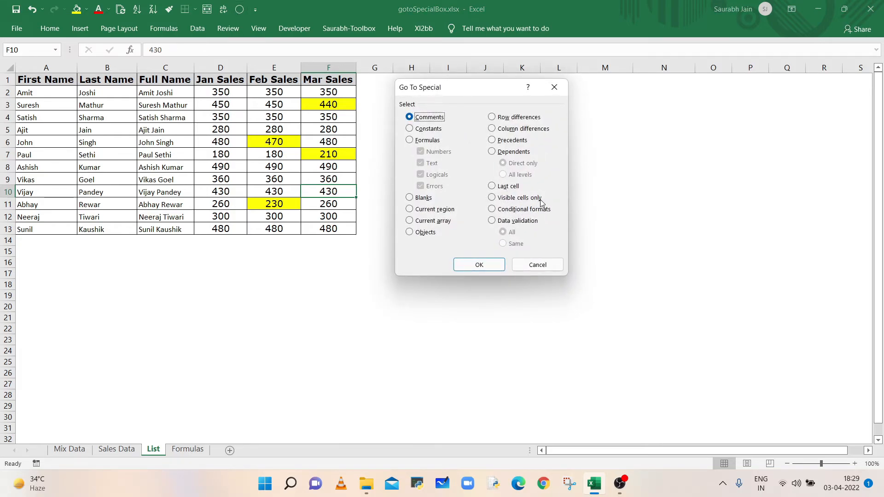
{"action": "left_click", "coordinate": [555, 87]}
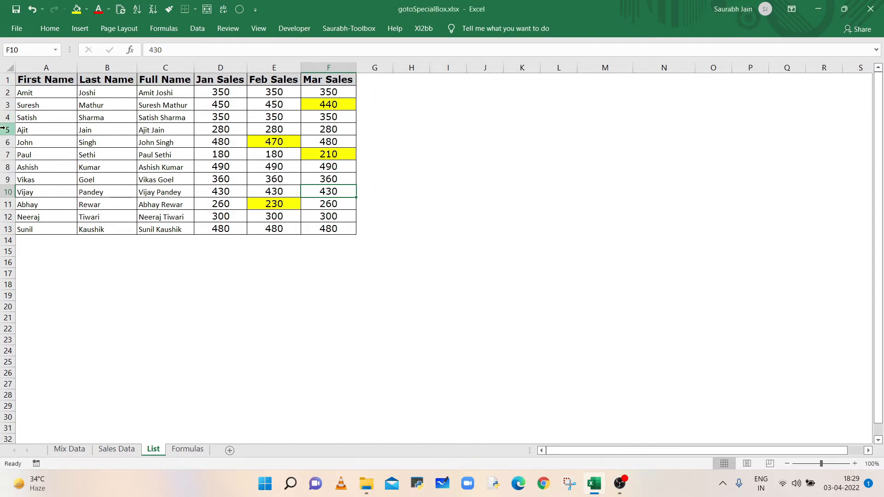
{"action": "left_click_drag", "start_coordinate": [7, 117], "coordinate": [7, 129]}
{"action": "right_click", "coordinate": [7, 130]}
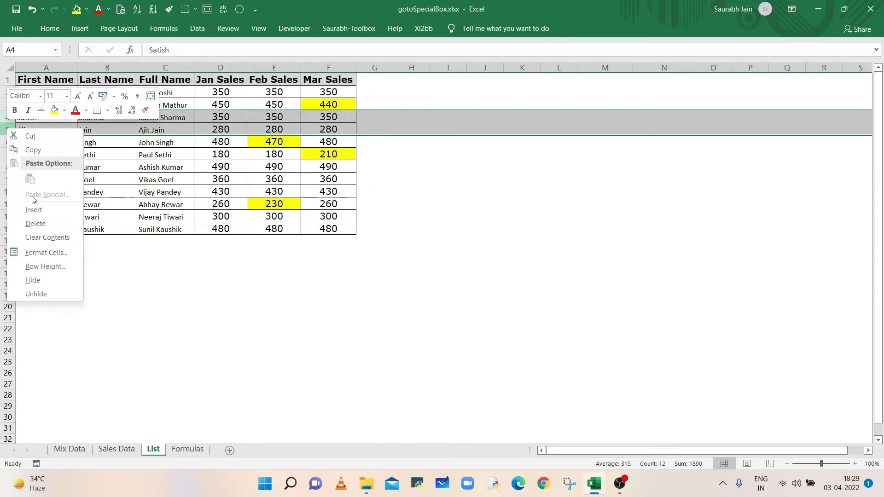
{"action": "left_click", "coordinate": [33, 280]}
{"action": "left_click", "coordinate": [3, 167]}
{"action": "right_click", "coordinate": [3, 167]}
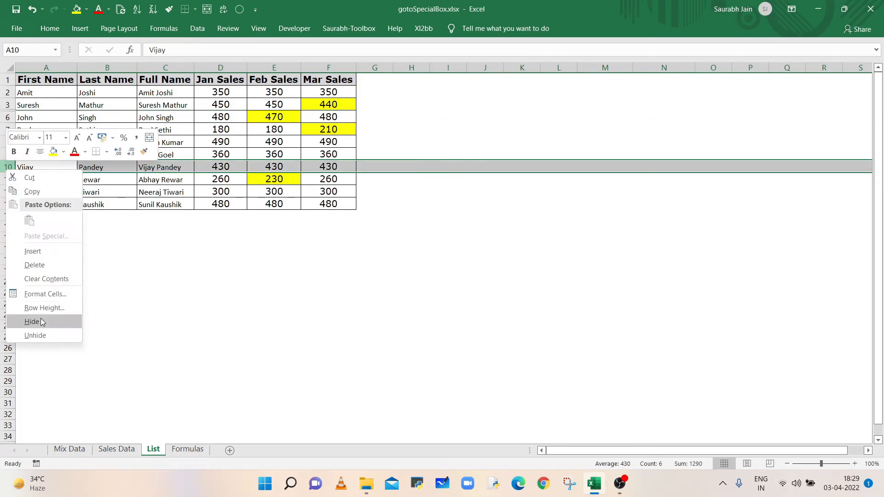
{"action": "left_click", "coordinate": [33, 319]}
- Copy the whole list and paste it into a new worksheet, Sheet1
{"action": "left_click", "coordinate": [199, 184]}
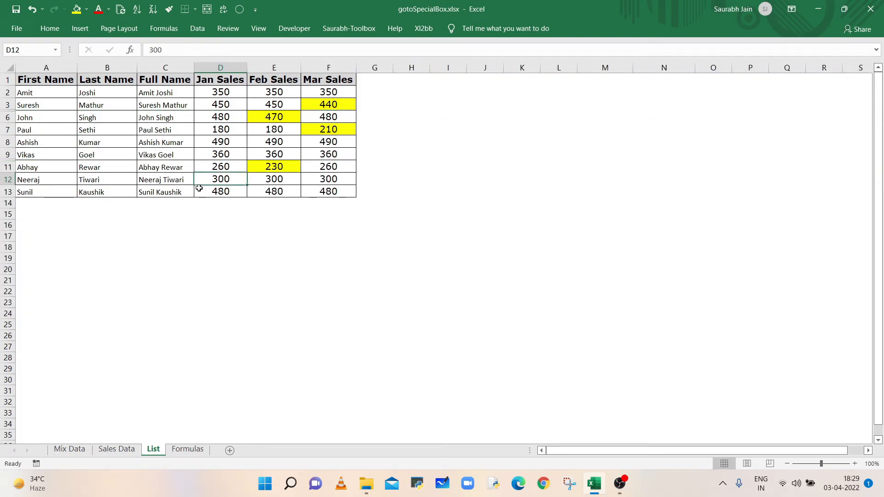
{"action": "key", "text": "ctrl+a"}
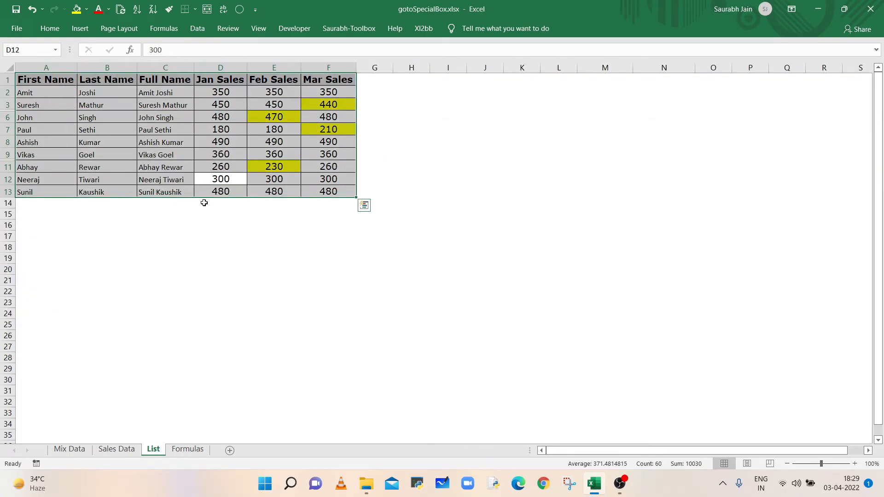
{"action": "key", "text": "ctrl+c"}
{"action": "key", "text": "ctrl+q"}
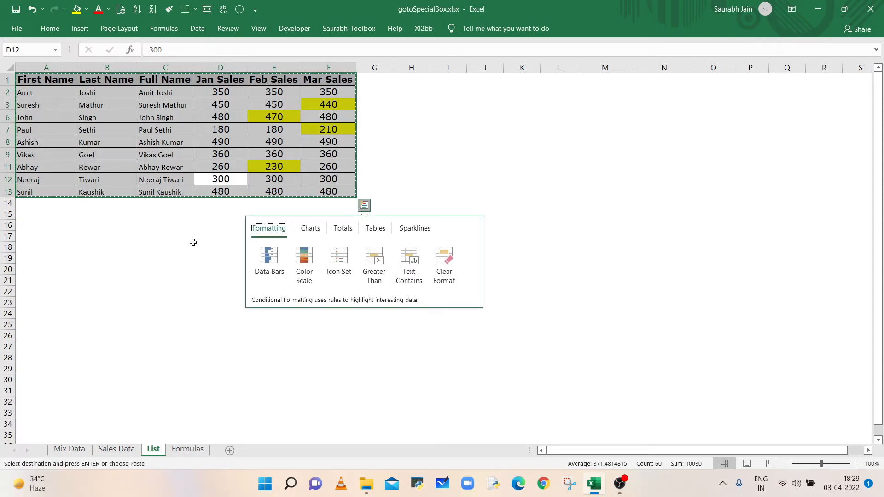
{"action": "key", "text": "Escape"}
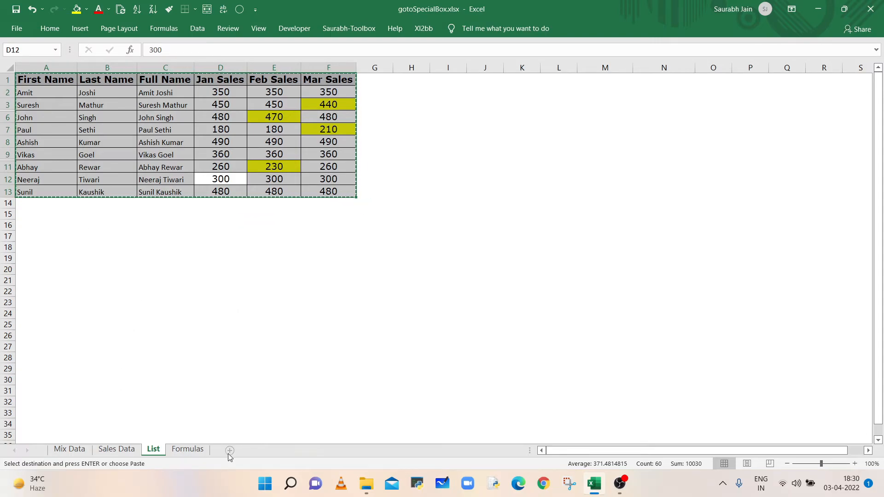
{"action": "left_click", "coordinate": [229, 451]}
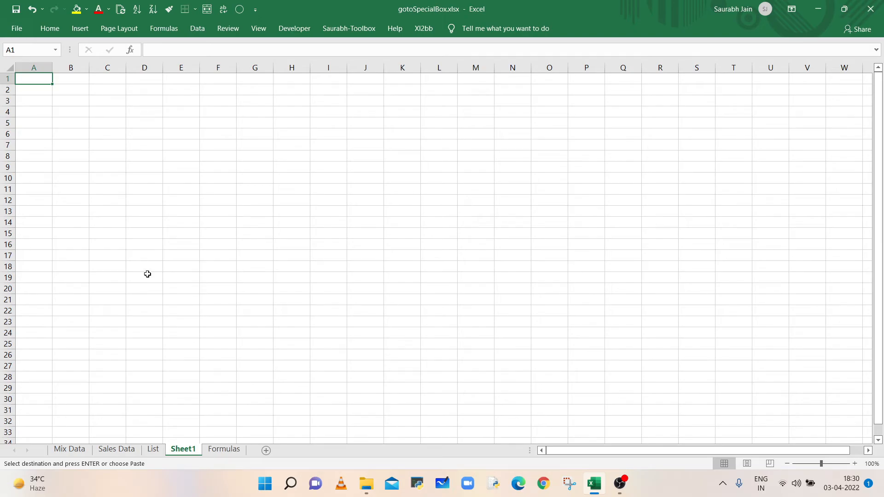
{"action": "key", "text": "ctrl+v"}
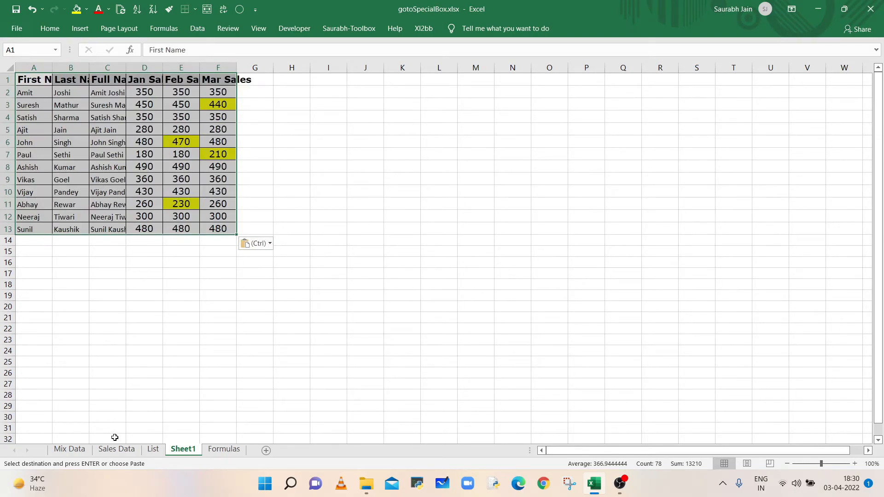
- Switch between the List sheet and Sheet1 to compare the pasted data with the original
{"action": "left_click", "coordinate": [151, 455]}
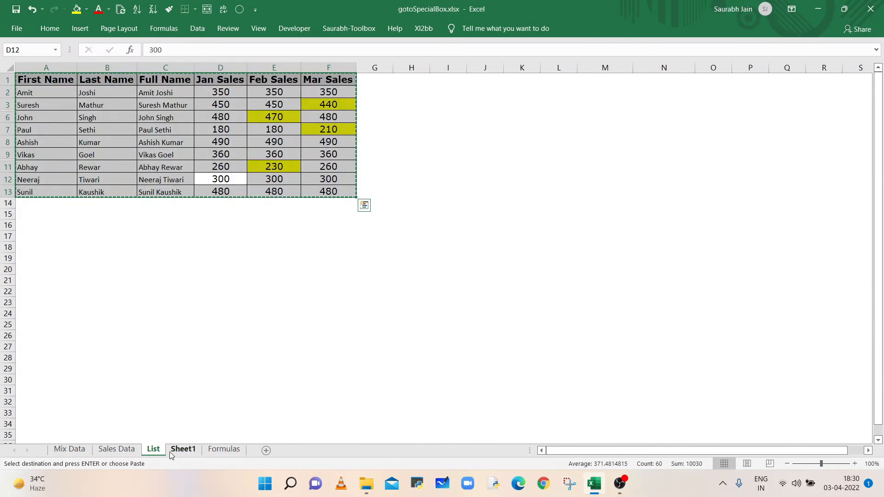
{"action": "left_click", "coordinate": [178, 453]}
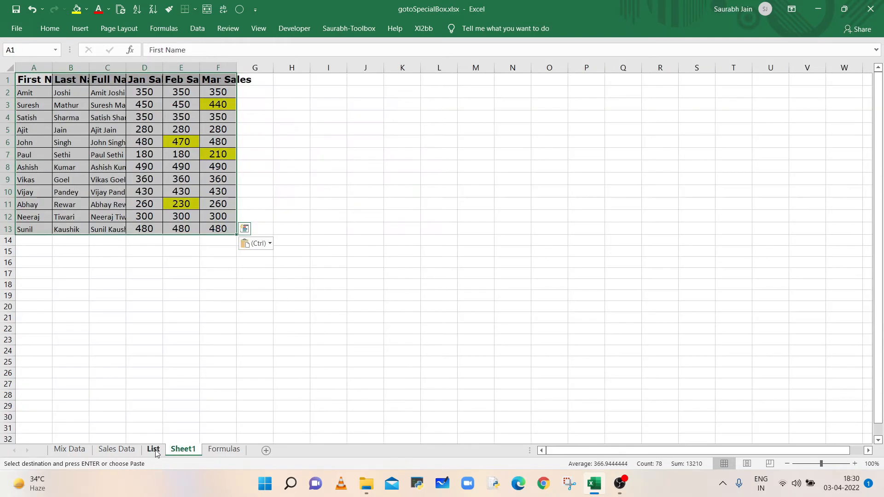
{"action": "left_click", "coordinate": [155, 454]}
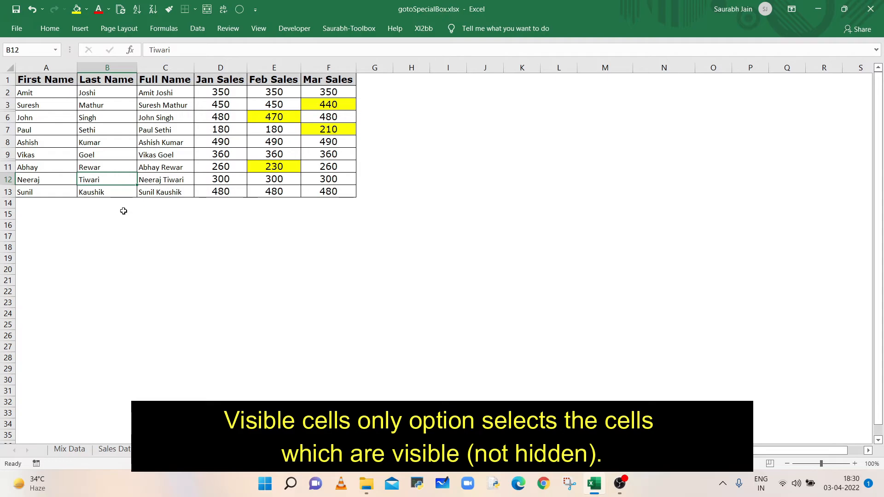
- Select the whole list and limit the selection to visible cells with Go To Special Visible cells only
{"action": "left_click", "coordinate": [221, 144]}
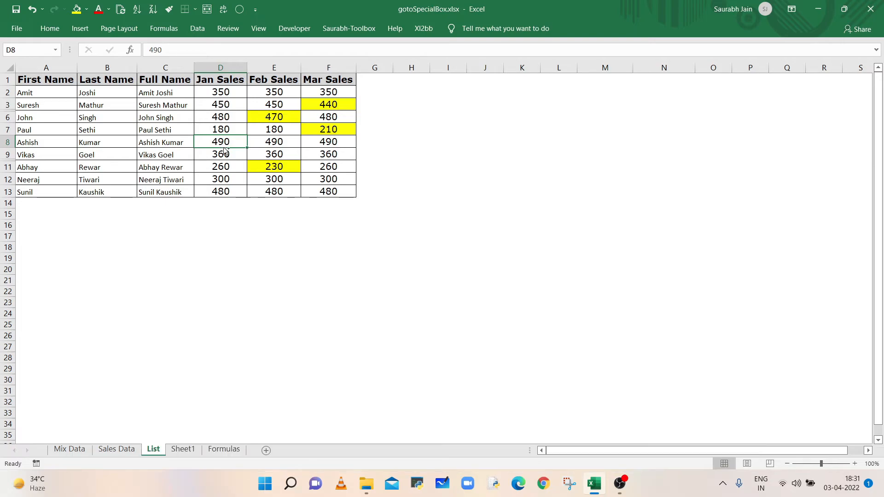
{"action": "key", "text": "ctrl+a"}
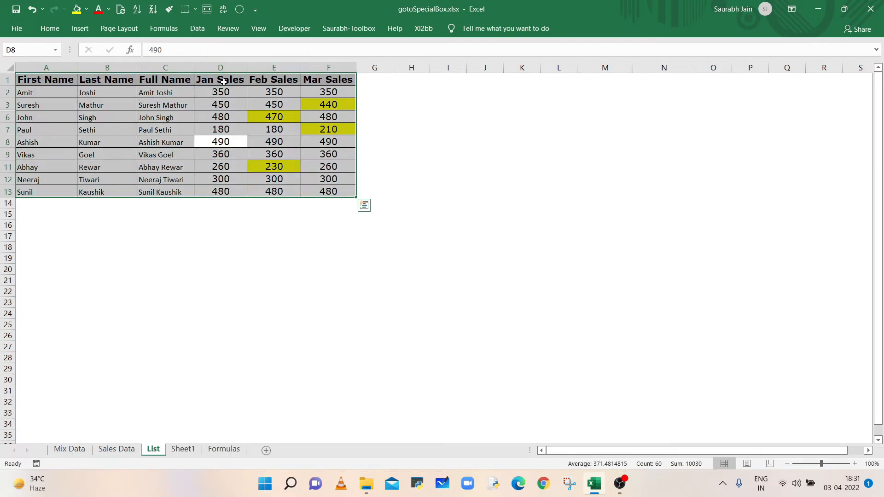
{"action": "left_click", "coordinate": [240, 10]}
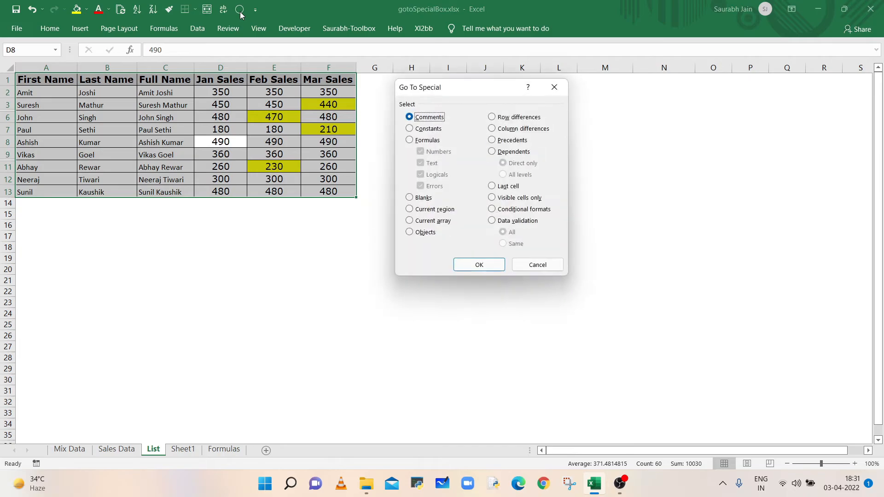
{"action": "left_click", "coordinate": [494, 200]}
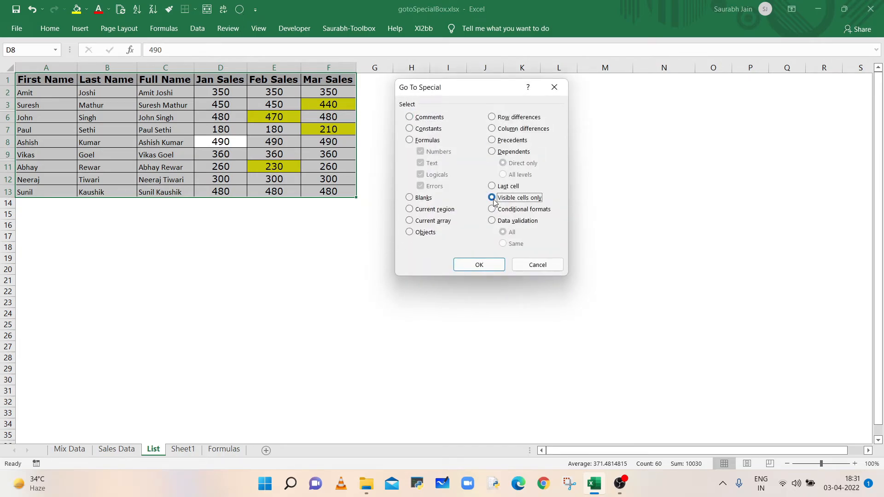
{"action": "left_click", "coordinate": [480, 263]}
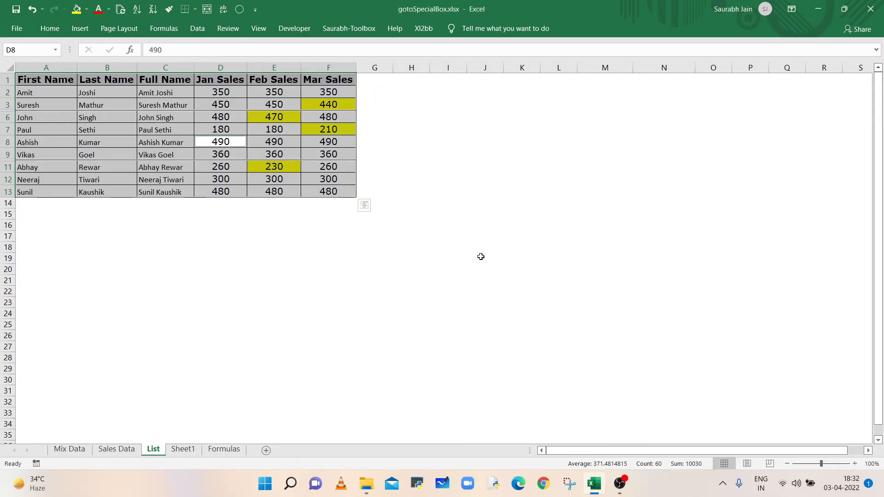
- Copy the visible cells and paste them into Sheet1 at cell A18
{"action": "key", "text": "ctrl+c"}
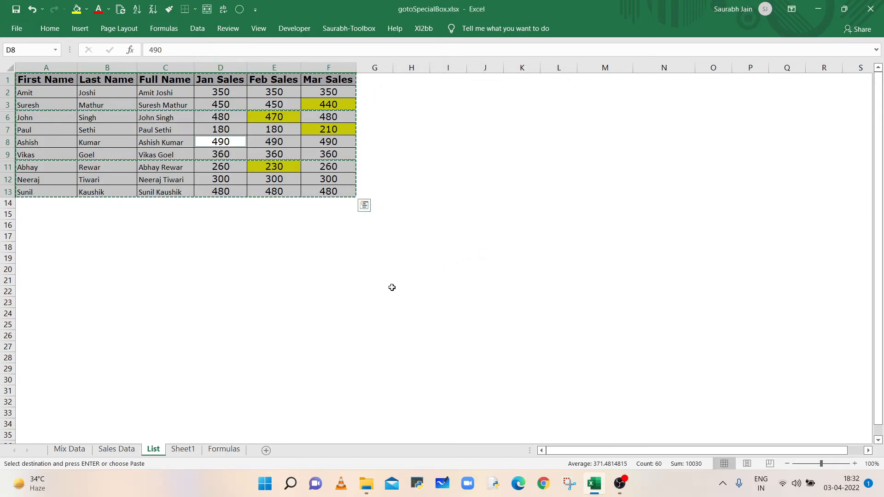
{"action": "left_click", "coordinate": [184, 450]}
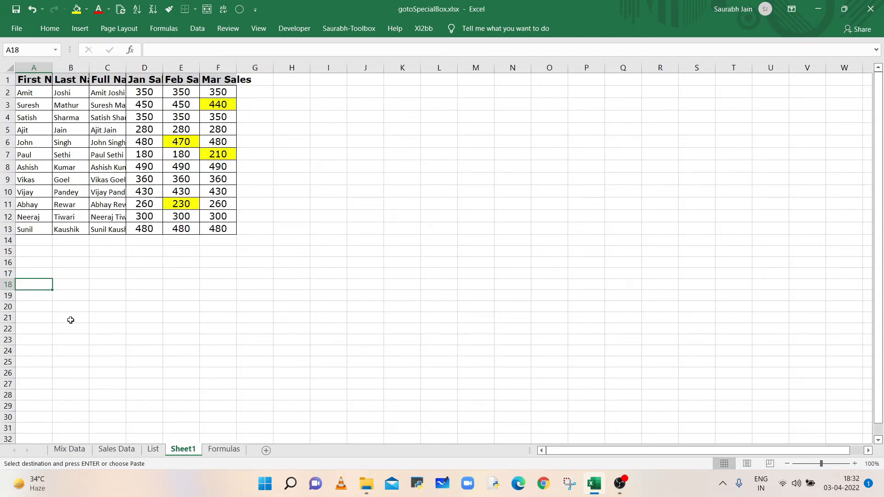
{"action": "key", "text": "ctrl+v"}
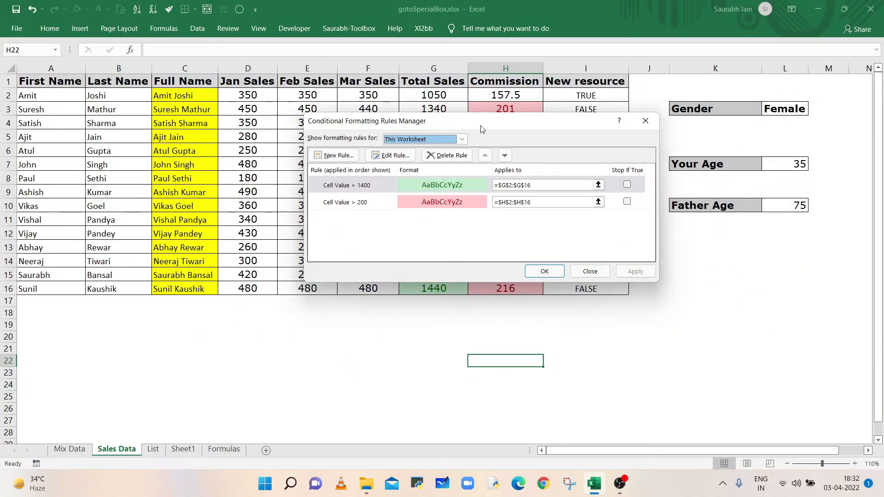
{"action": "left_click_drag", "start_coordinate": [474, 129], "coordinate": [481, 307]}
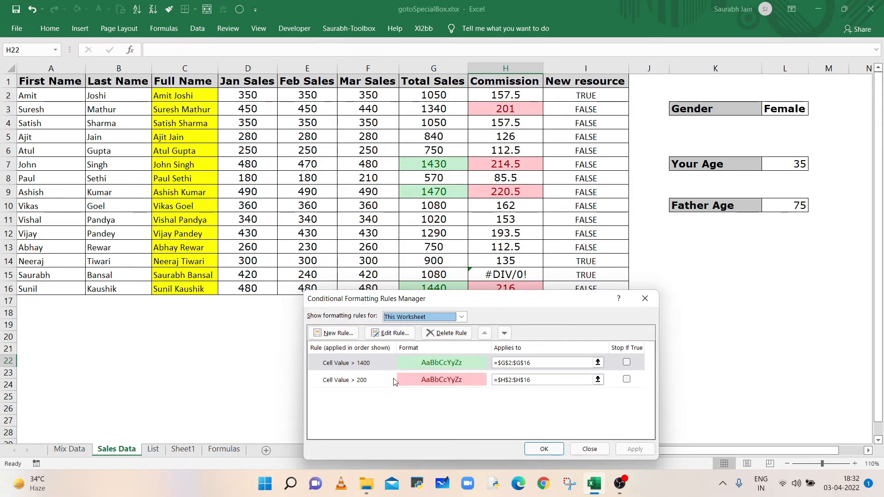
- Close the rules manager and select all conditionally formatted cells with Go To Special Conditional formats
{"action": "left_click", "coordinate": [594, 451]}
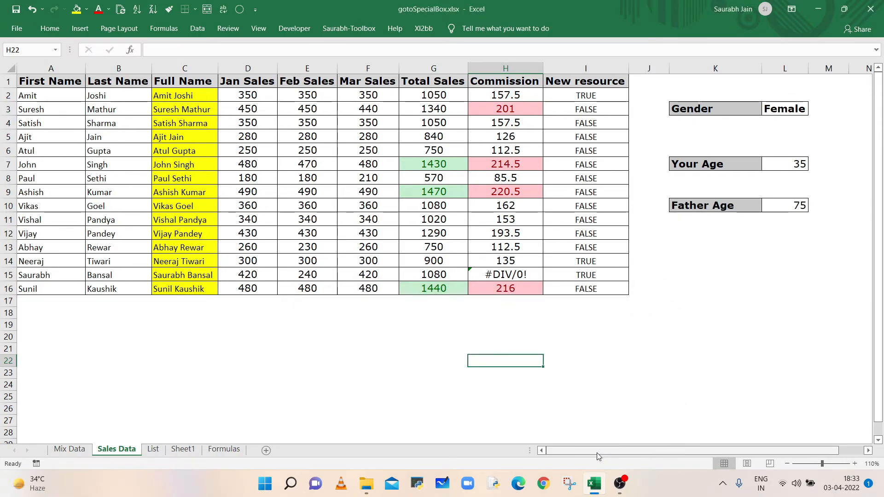
{"action": "left_click", "coordinate": [241, 13]}
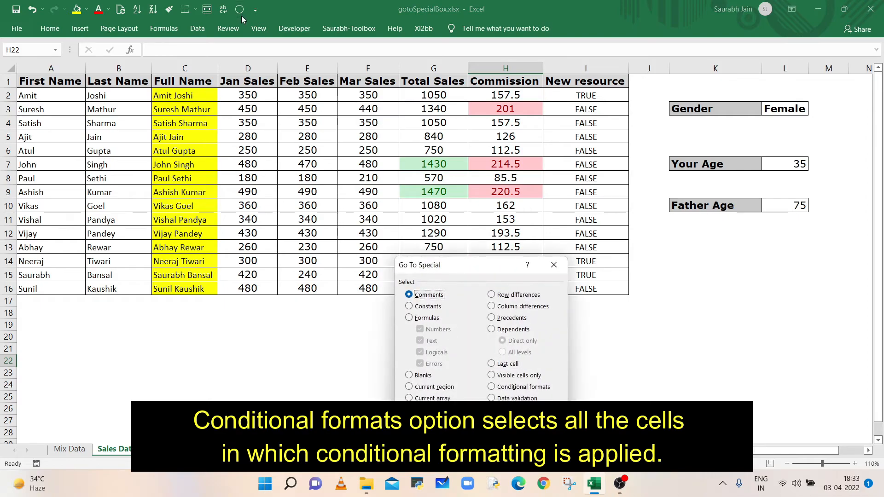
{"action": "left_click", "coordinate": [546, 391]}
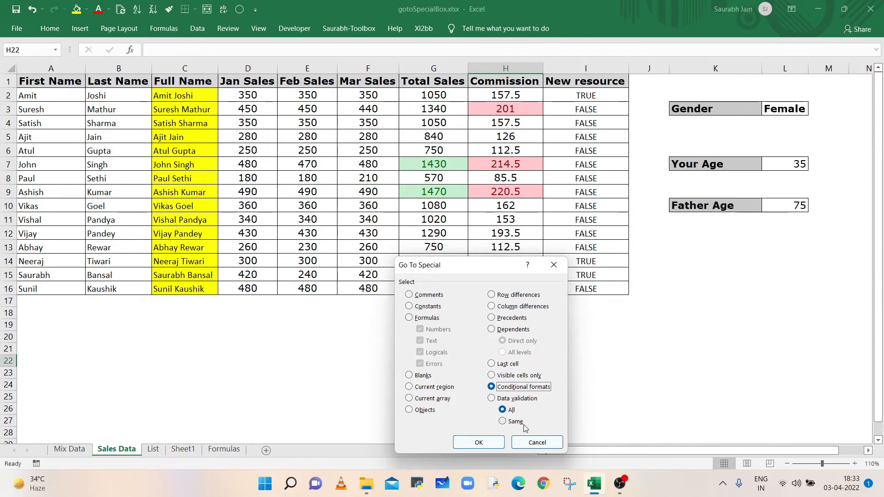
{"action": "left_click", "coordinate": [488, 443]}
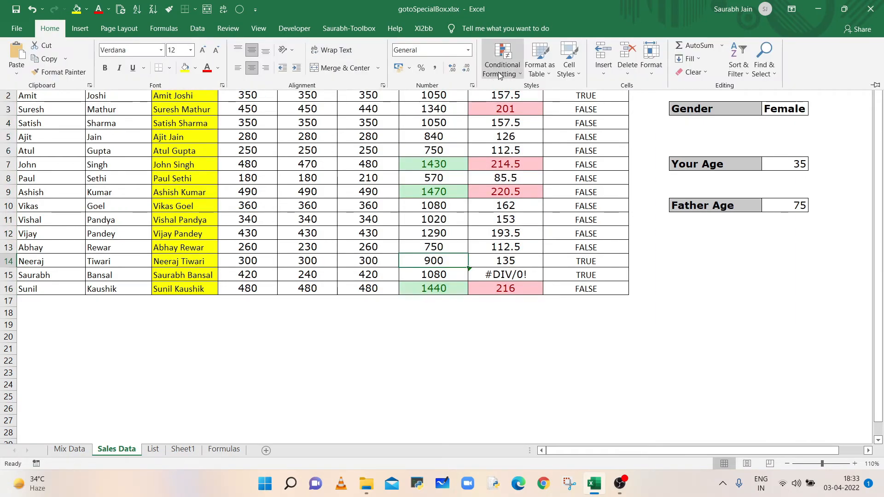
- Open Conditional Formatting Manage Rules to review the rules applying to the selected cells, then close it
{"action": "left_click", "coordinate": [503, 57]}
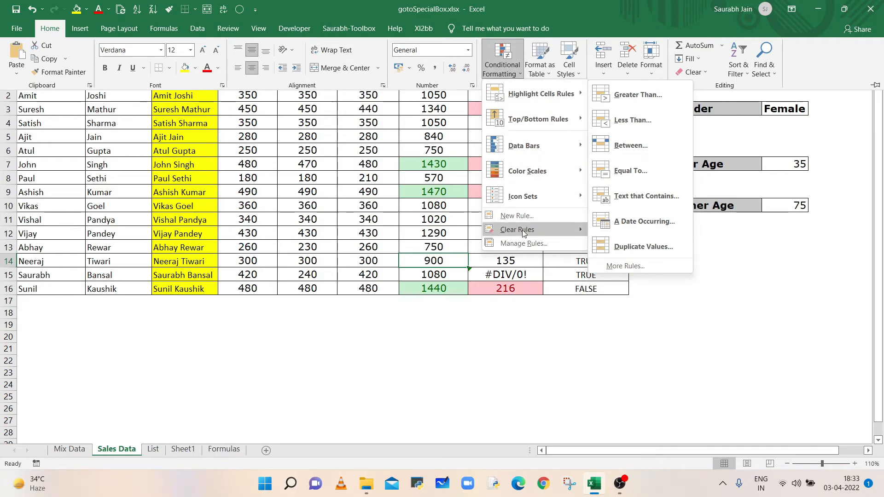
{"action": "left_click", "coordinate": [523, 243]}
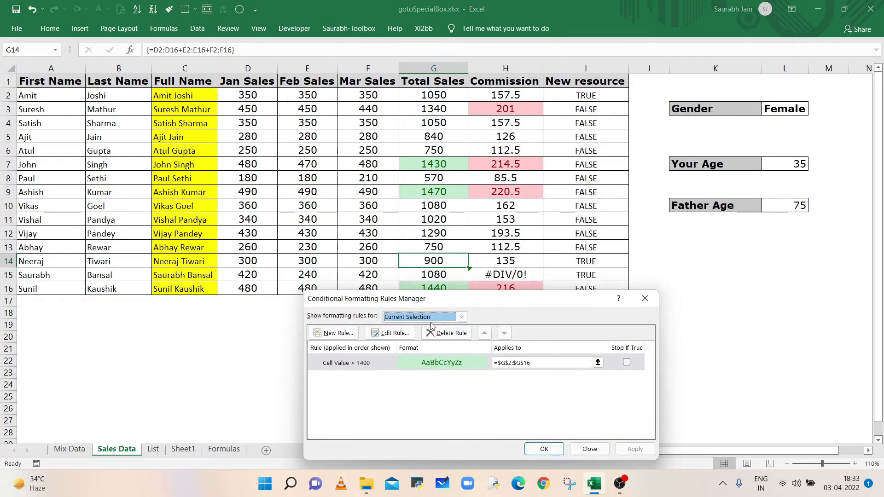
{"action": "left_click", "coordinate": [462, 317]}
{"action": "left_click", "coordinate": [405, 331]}
{"action": "key", "text": "Escape"}
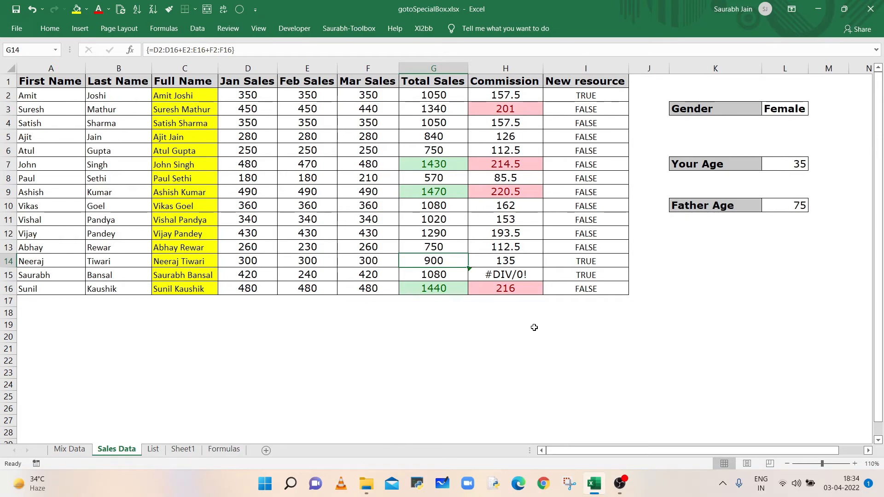
- Select cell G7 and select cells sharing its conditional formatting with Go To Special Conditional formats, Same
{"action": "left_click", "coordinate": [446, 165]}
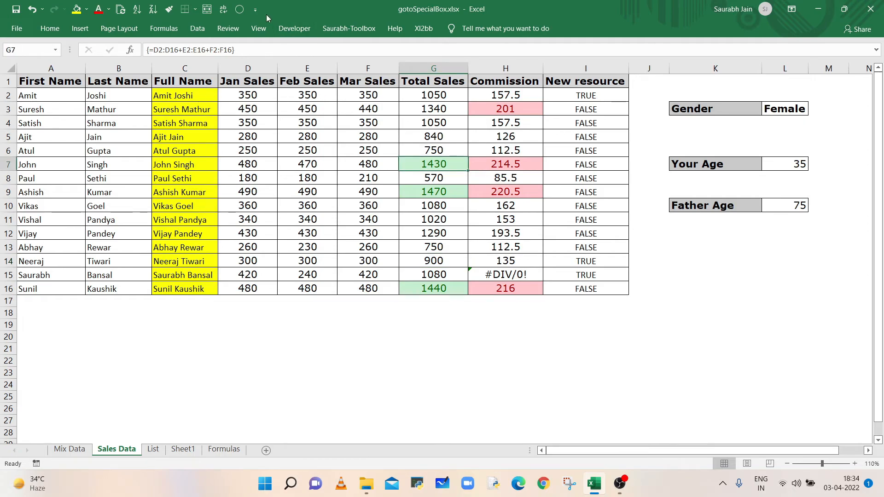
{"action": "left_click", "coordinate": [239, 9]}
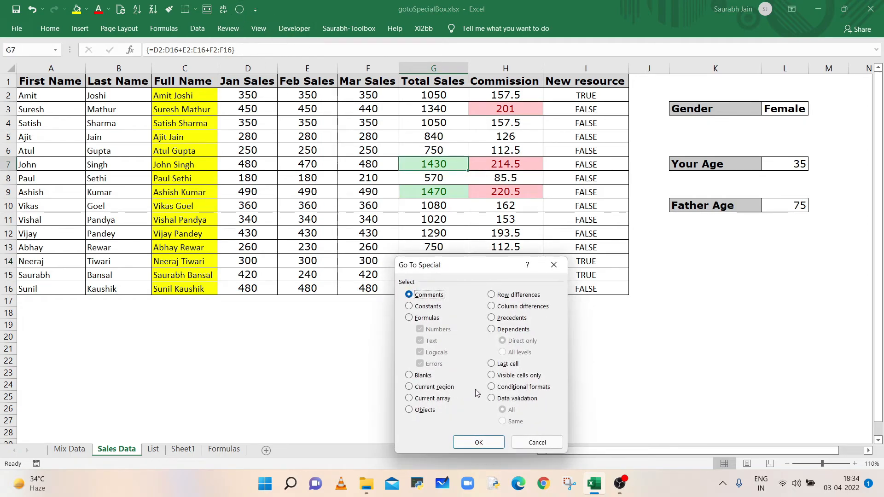
{"action": "left_click", "coordinate": [517, 392]}
{"action": "left_click", "coordinate": [512, 423]}
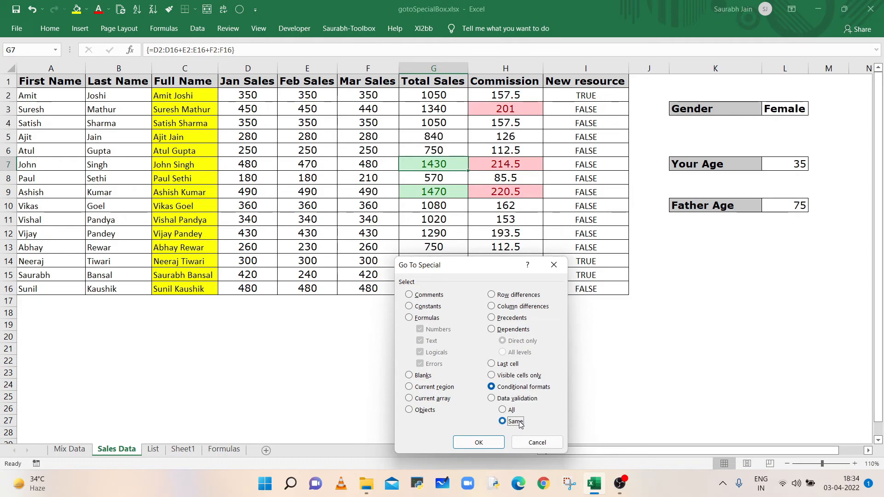
{"action": "left_click", "coordinate": [479, 442]}
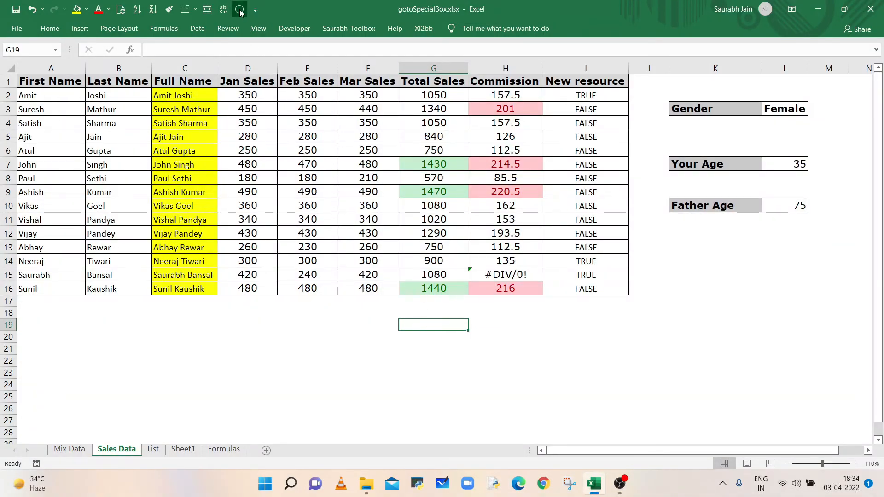
- Select all cells containing data validation with Go To Special Data validation, All
{"action": "left_click", "coordinate": [240, 12]}
{"action": "left_click_drag", "start_coordinate": [428, 266], "coordinate": [195, 155]}
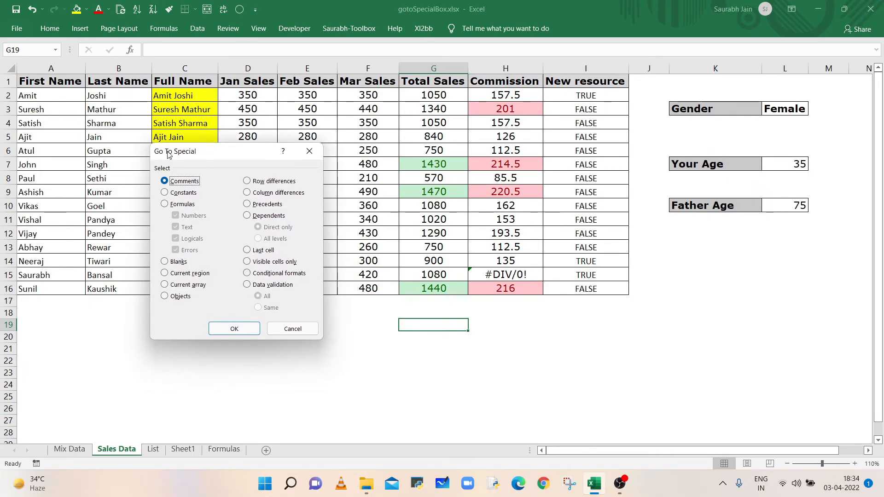
{"action": "left_click", "coordinate": [259, 288]}
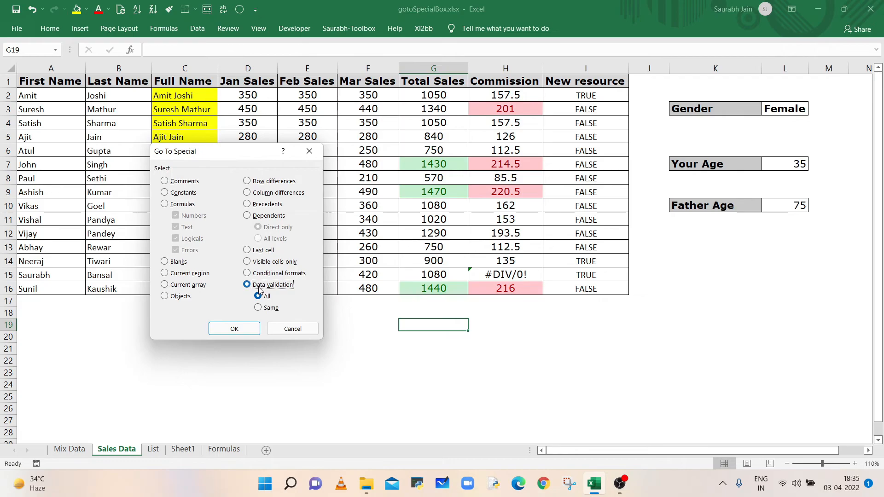
{"action": "left_click", "coordinate": [246, 329]}
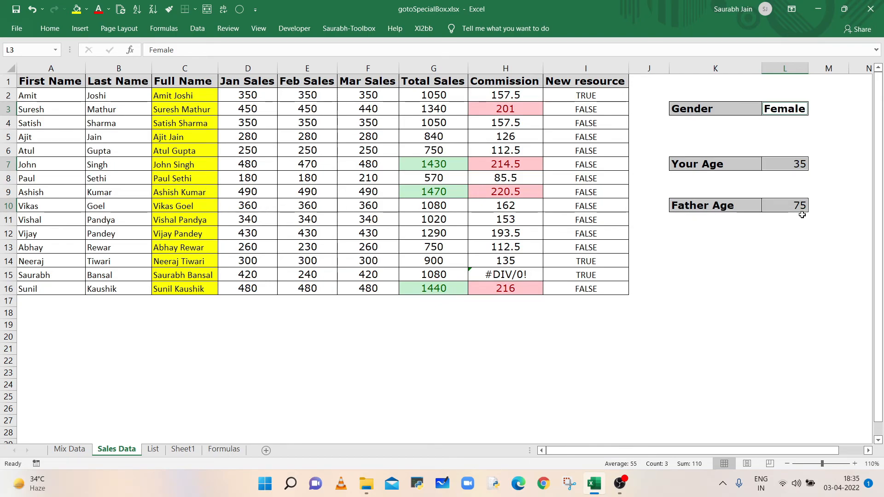
- Select the Your Age cell L7 and select cells with the same data validation via Go To Special Data validation, Same
{"action": "left_click", "coordinate": [816, 259]}
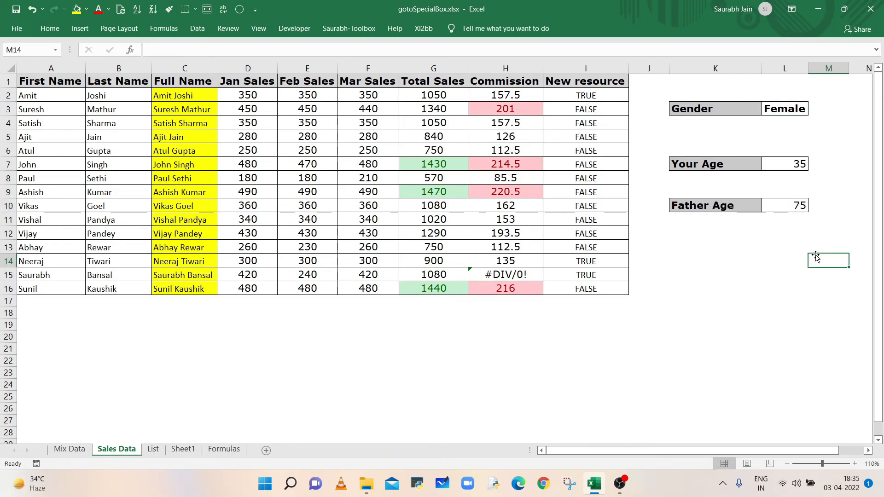
{"action": "left_click", "coordinate": [789, 172]}
{"action": "left_click", "coordinate": [786, 212]}
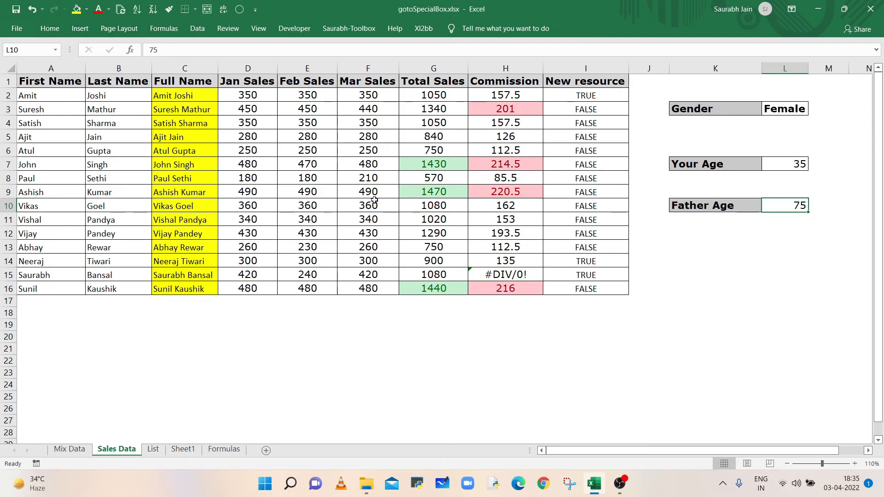
{"action": "left_click", "coordinate": [787, 164]}
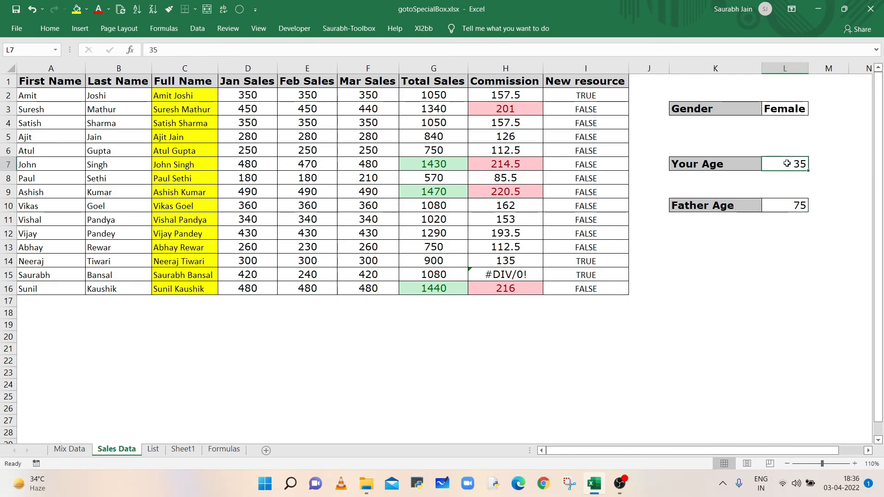
{"action": "left_click", "coordinate": [238, 9]}
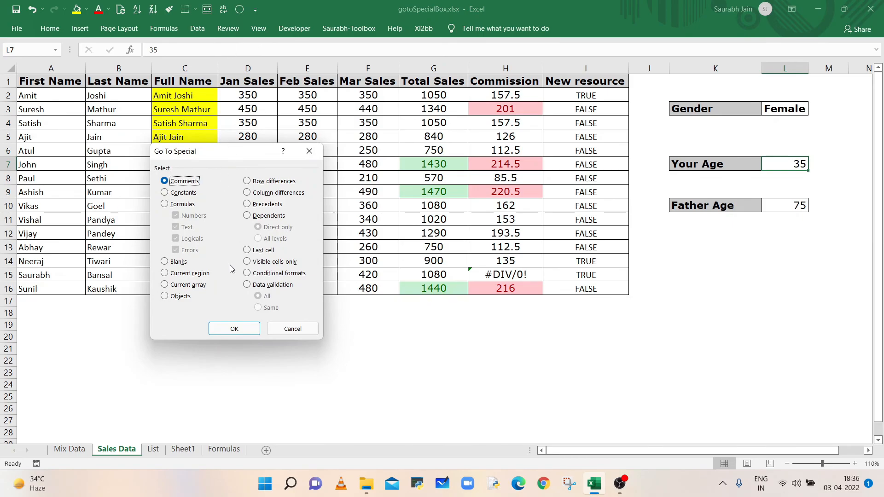
{"action": "left_click", "coordinate": [247, 285]}
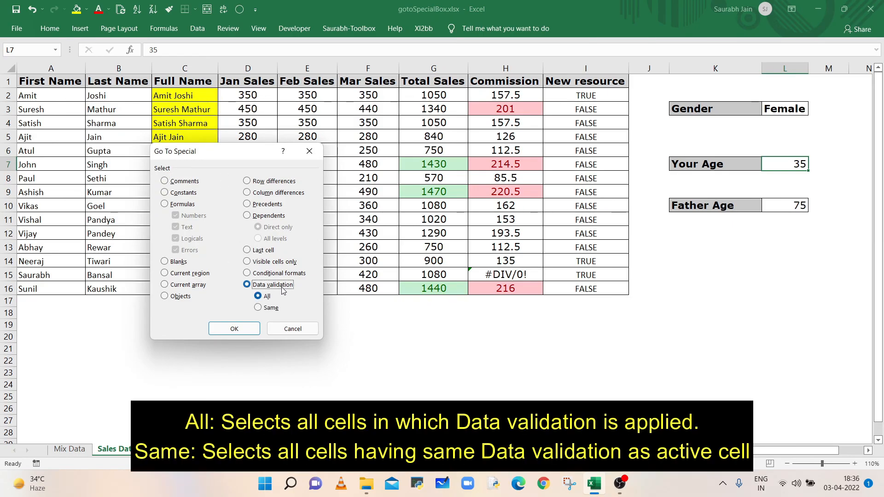
{"action": "left_click", "coordinate": [259, 308]}
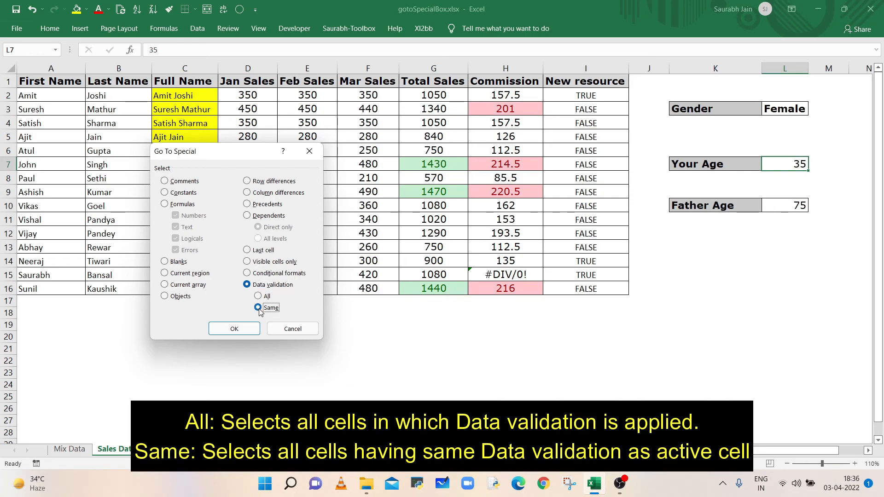
{"action": "left_click", "coordinate": [234, 329]}
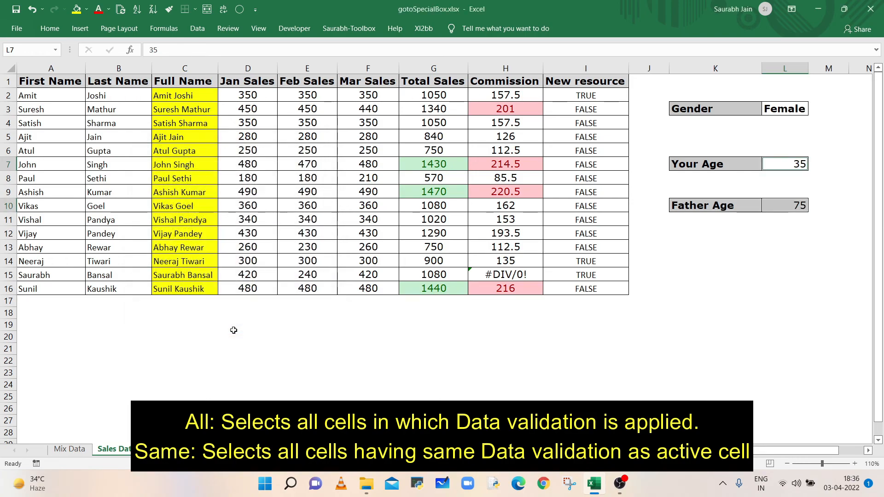